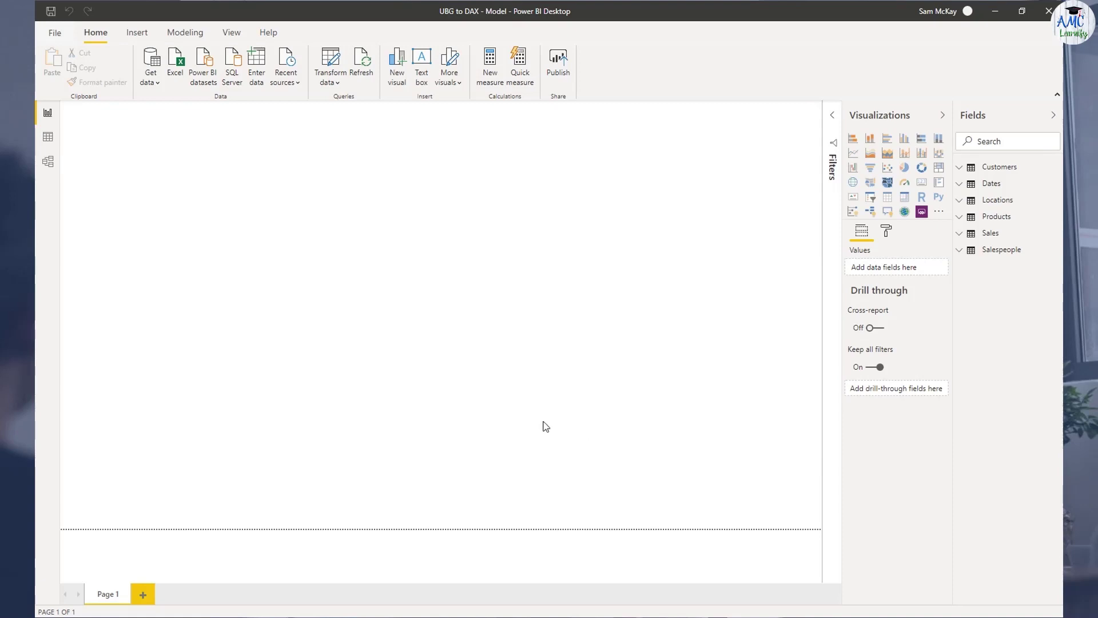
# Switch to Data view to show the Sales table grid, Customer ID through Sales Person ID
pyautogui.click(43, 138)
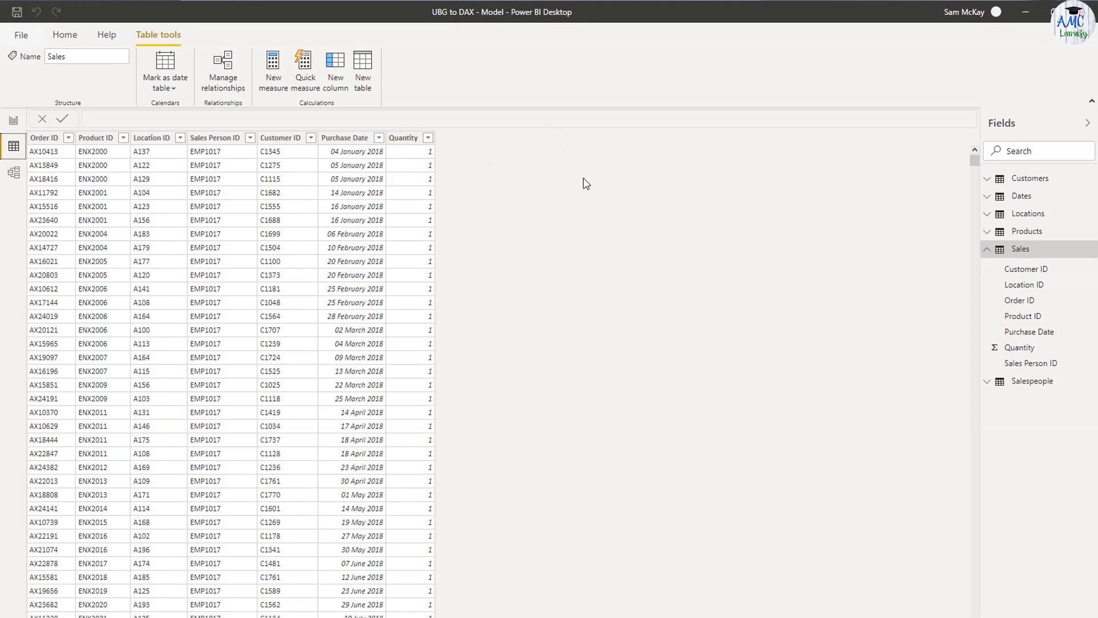
pyautogui.click(407, 138)
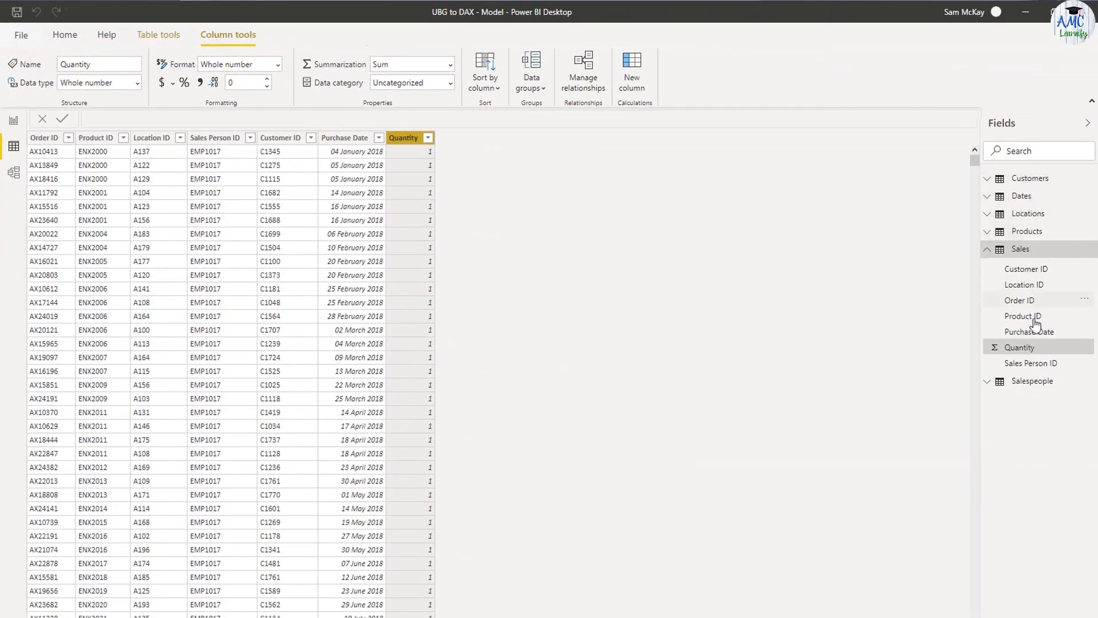
pyautogui.click(1015, 231)
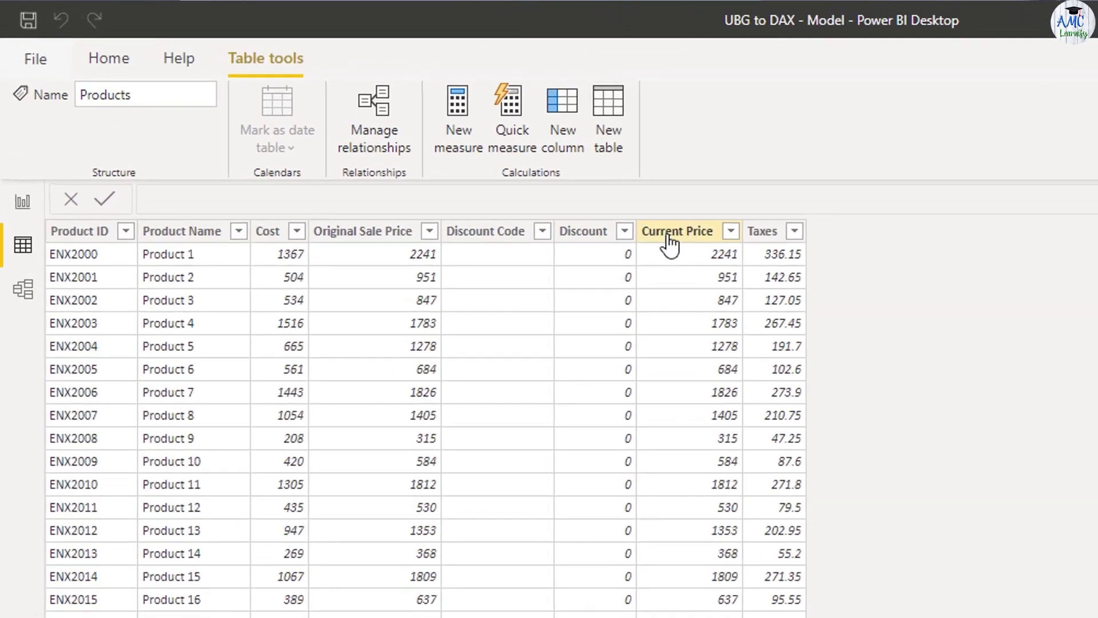
pyautogui.click(462, 155)
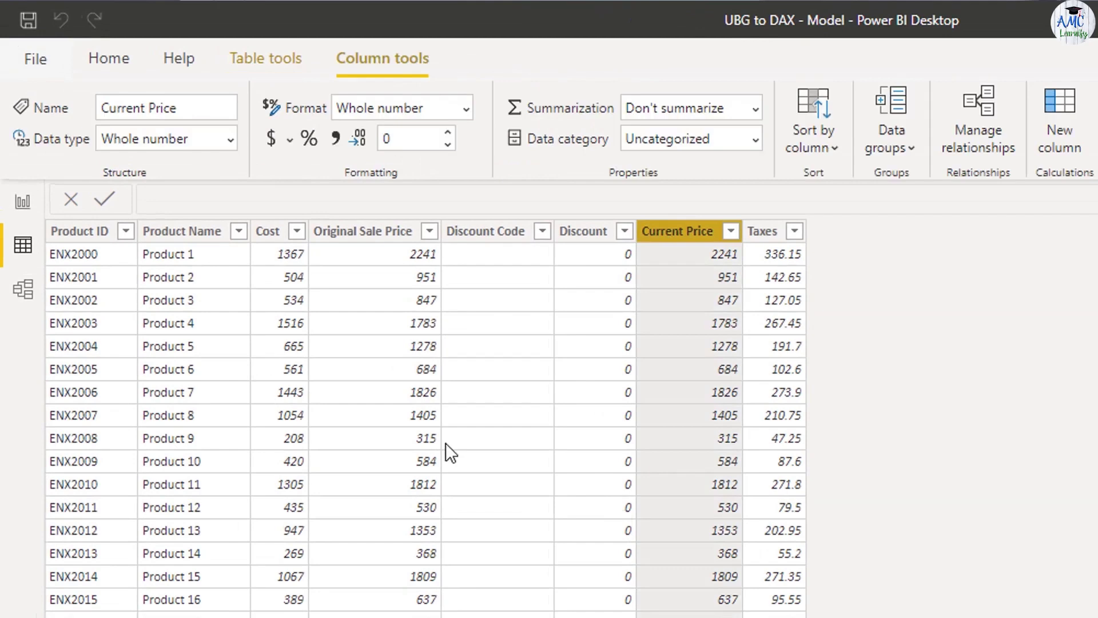
pyautogui.click(270, 234)
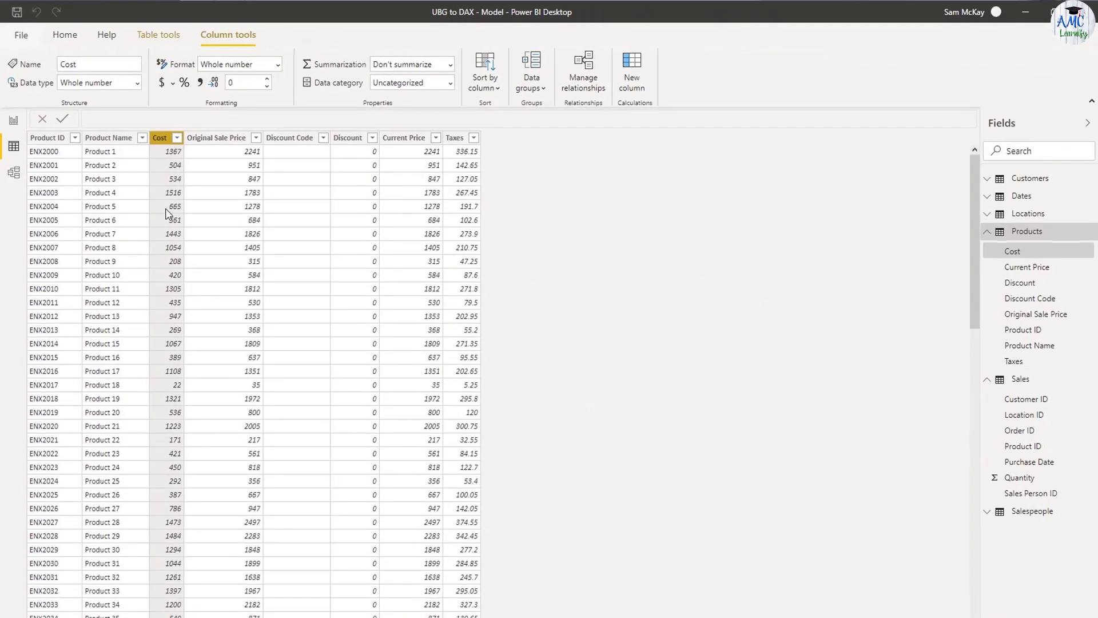
pyautogui.click(22, 284)
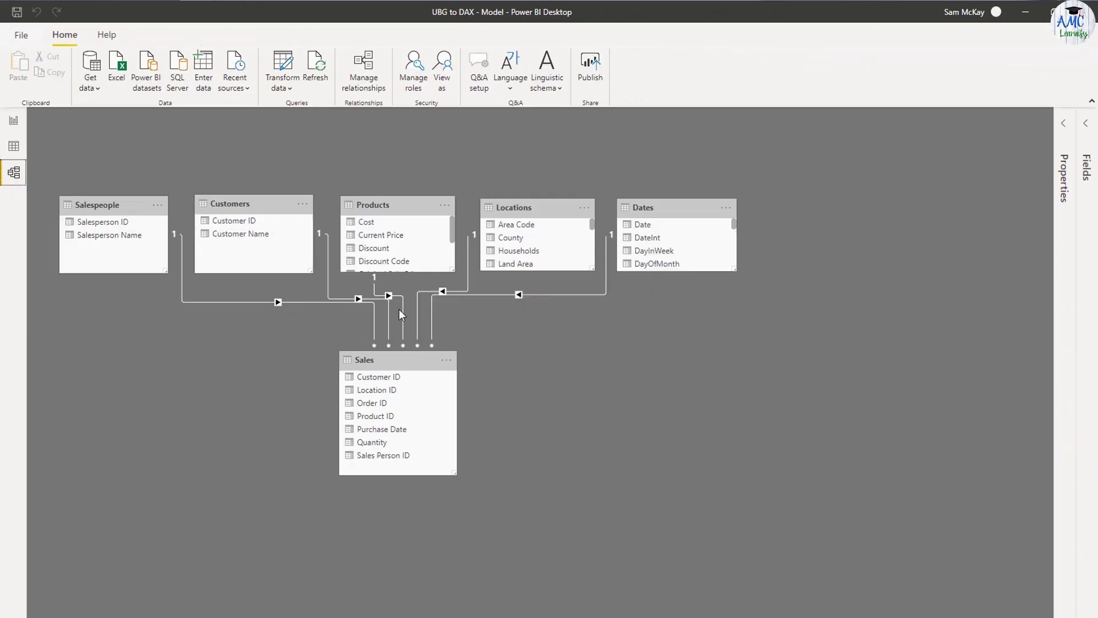
pyautogui.click(13, 145)
pyautogui.click(1015, 380)
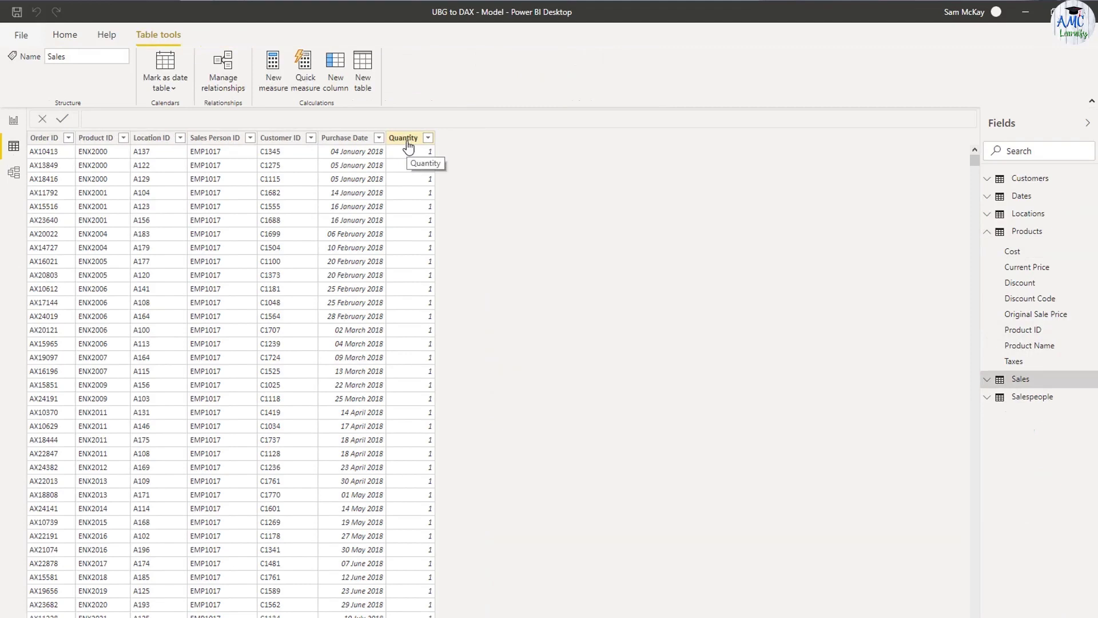
pyautogui.click(408, 144)
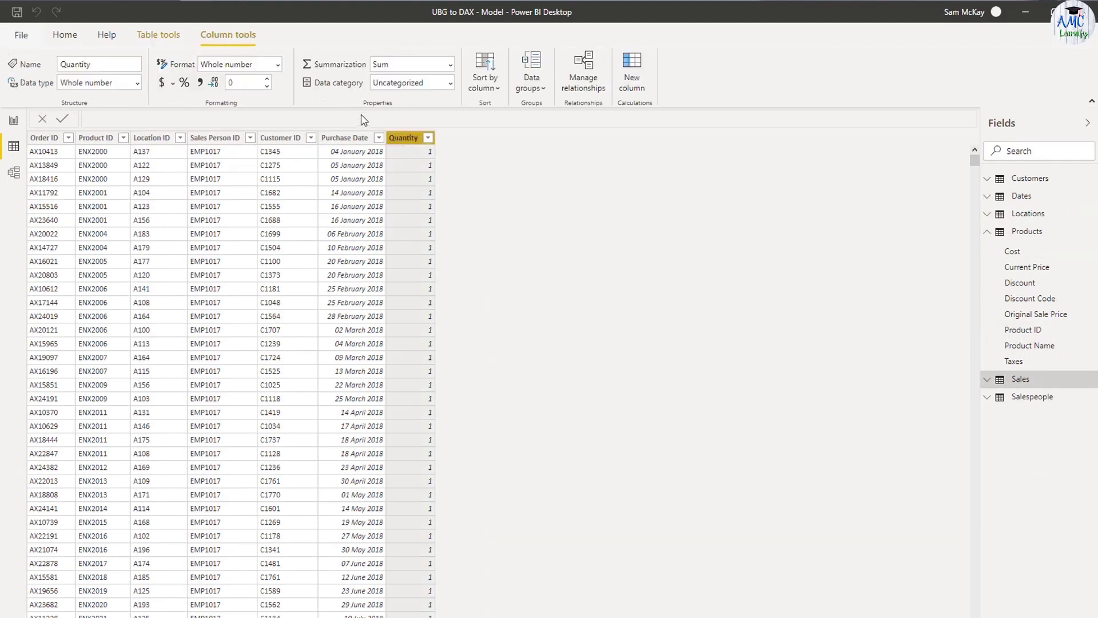
# Add a calculated column Prices = RELATED(Products[Current Price]) to the Sales table
pyautogui.click(631, 76)
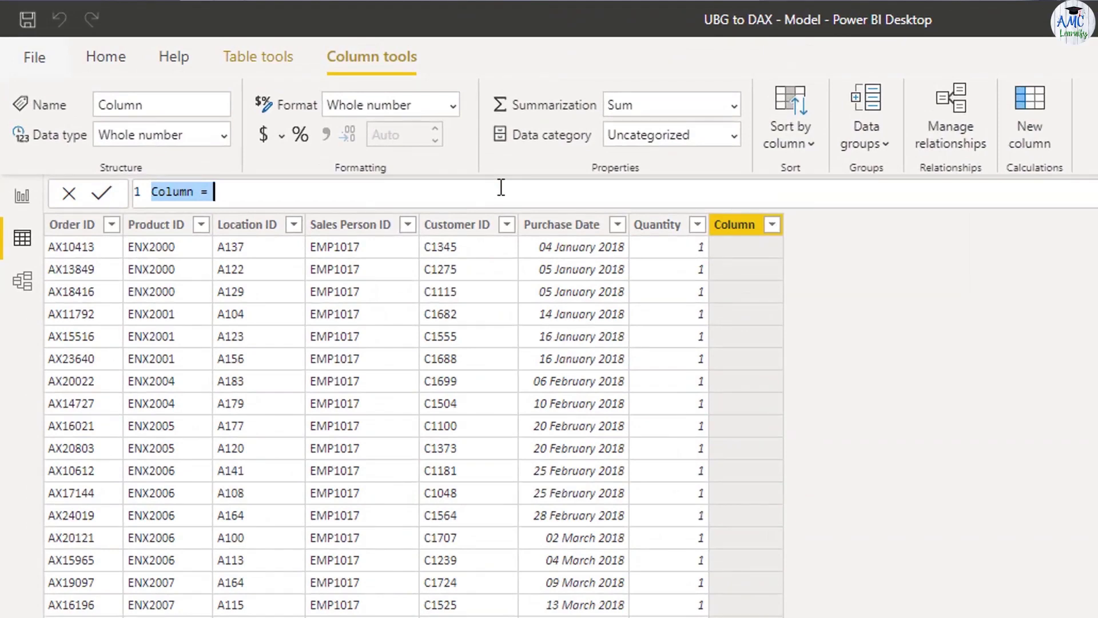
pyautogui.write('Reven')
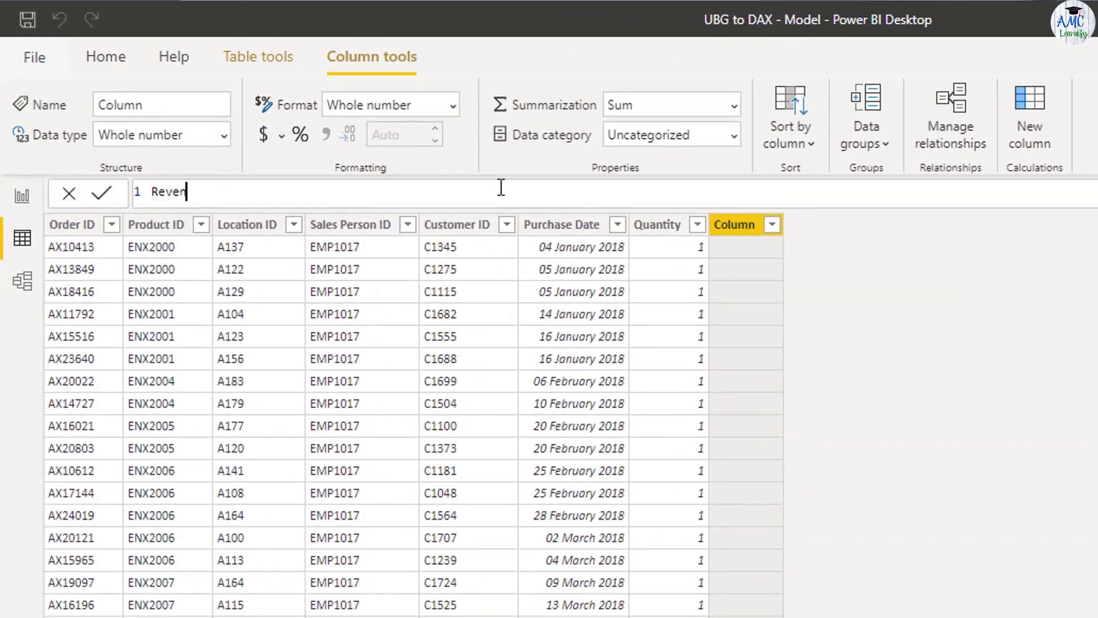
pyautogui.write('ue =')
pyautogui.press('BackSpace')
pyautogui.press('BackSpace')
pyautogui.press('BackSpace')
pyautogui.press('BackSpace')
pyautogui.press('BackSpace')
pyautogui.press('BackSpace')
pyautogui.press('BackSpace')
pyautogui.press('BackSpace')
pyautogui.press('BackSpace')
pyautogui.press('BackSpace')
pyautogui.write('Pri')
pyautogui.press('BackSpace')
pyautogui.press('BackSpace')
pyautogui.write('rices = REL')
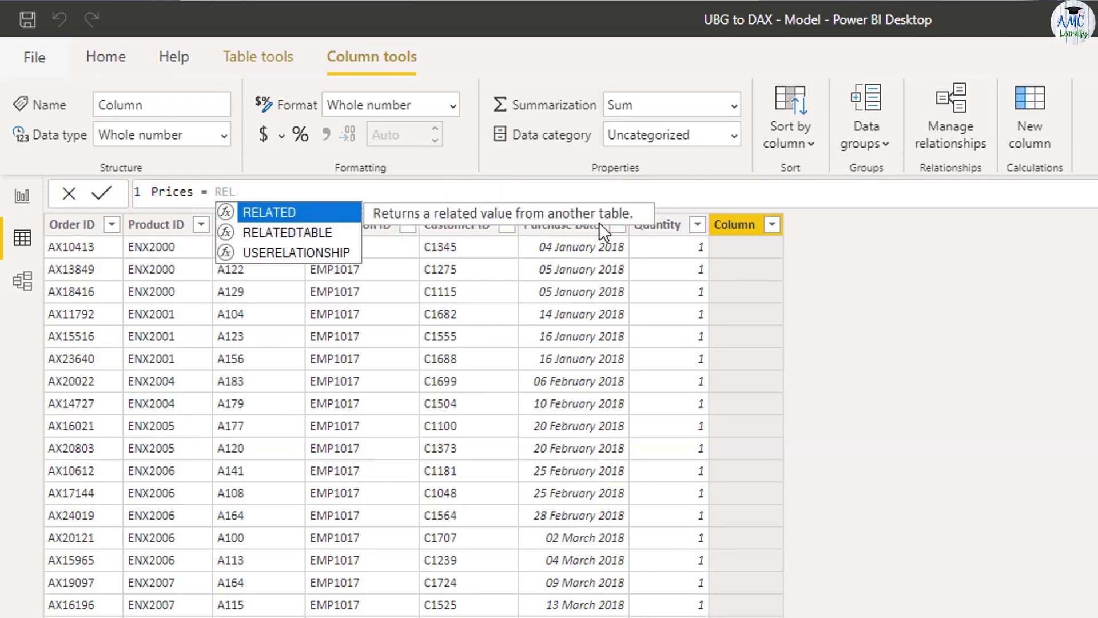
pyautogui.press('Tab')
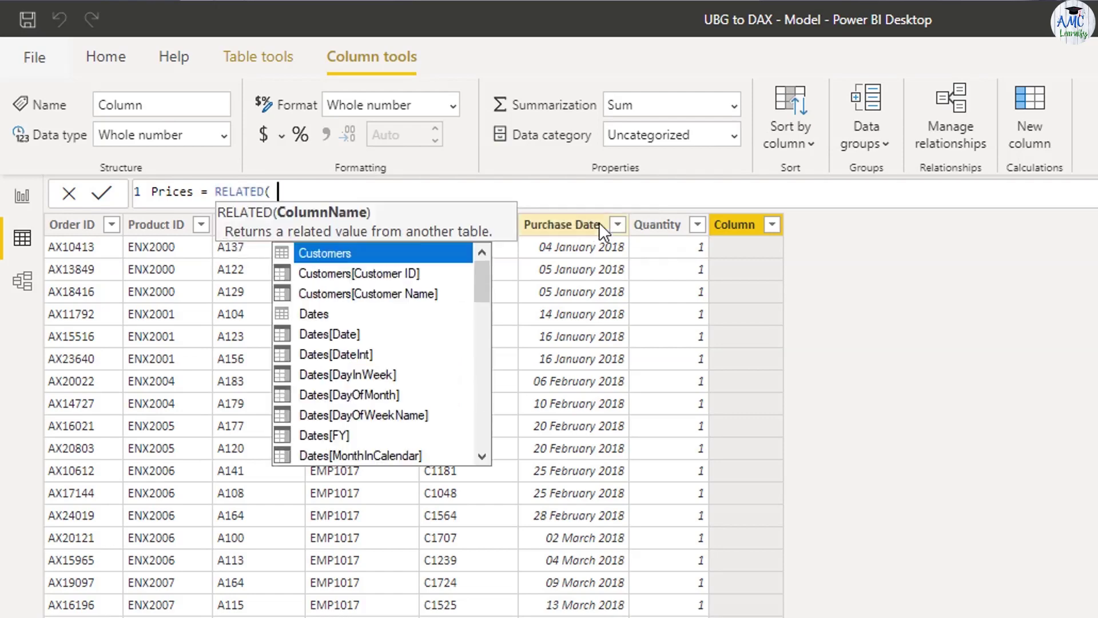
pyautogui.write('Curr')
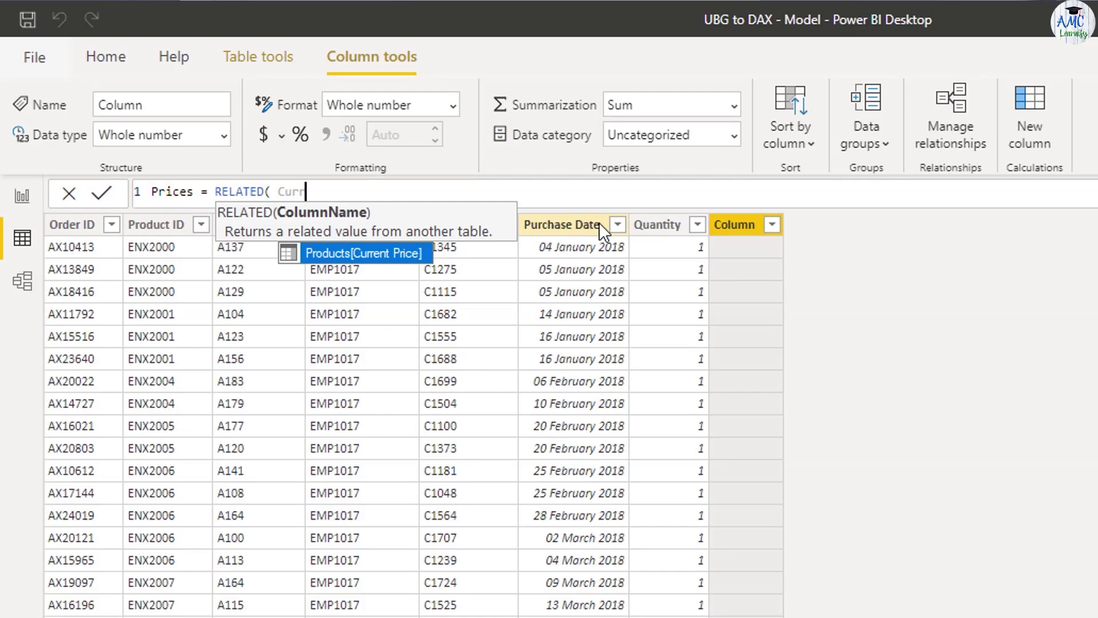
pyautogui.press('Tab')
pyautogui.write(')')
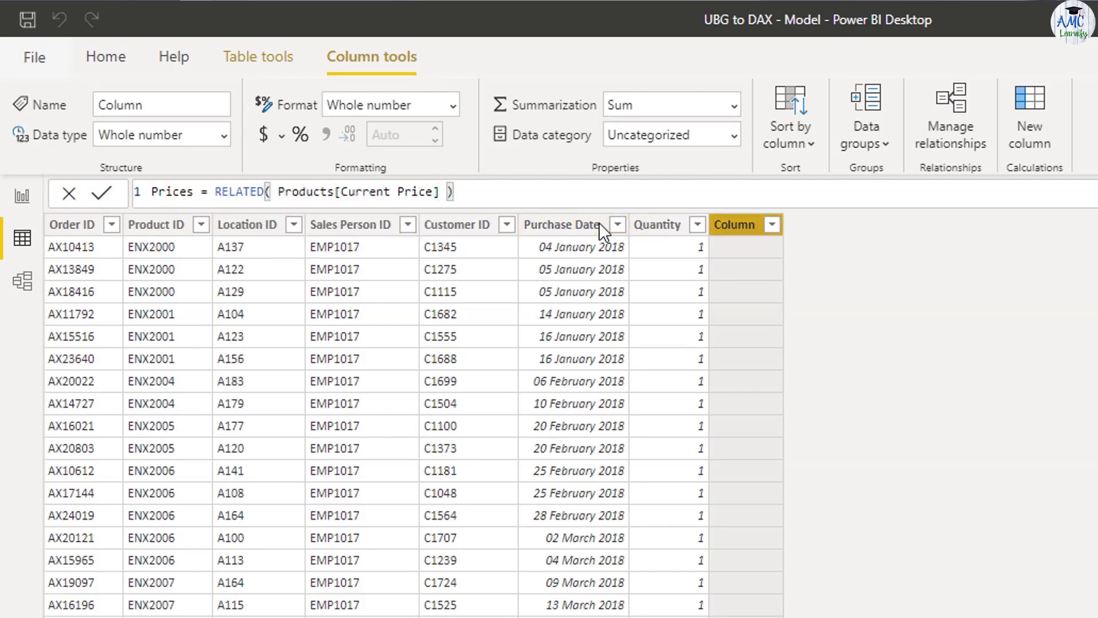
pyautogui.press('Return')
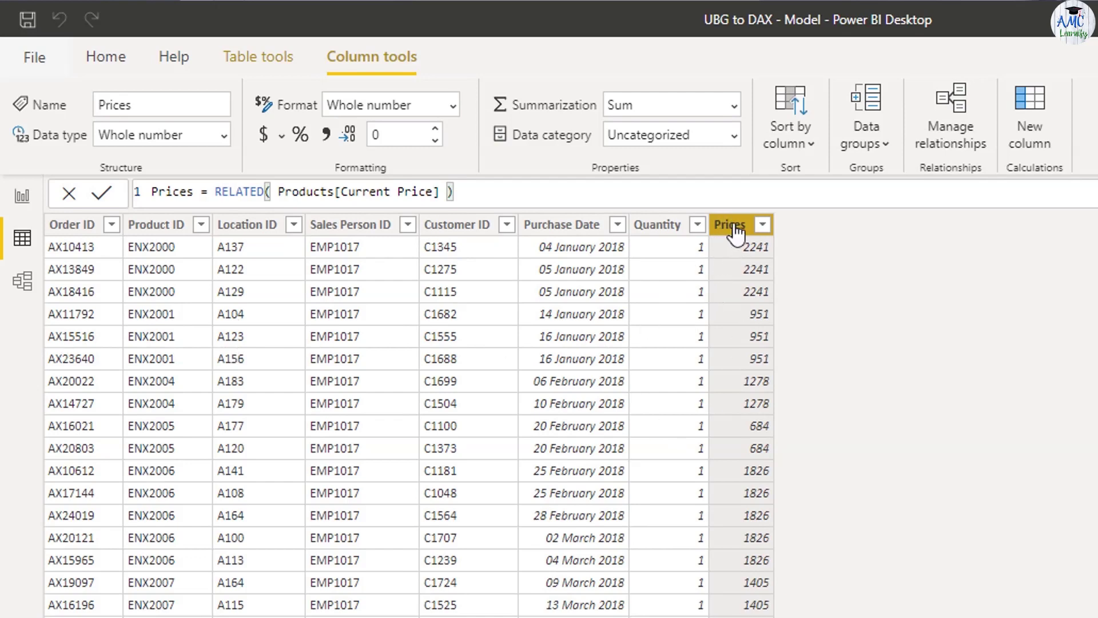
# Add a calculated column Revenu = Sales[Prices] * Sales[Quantity] to the Sales table
pyautogui.click(1021, 111)
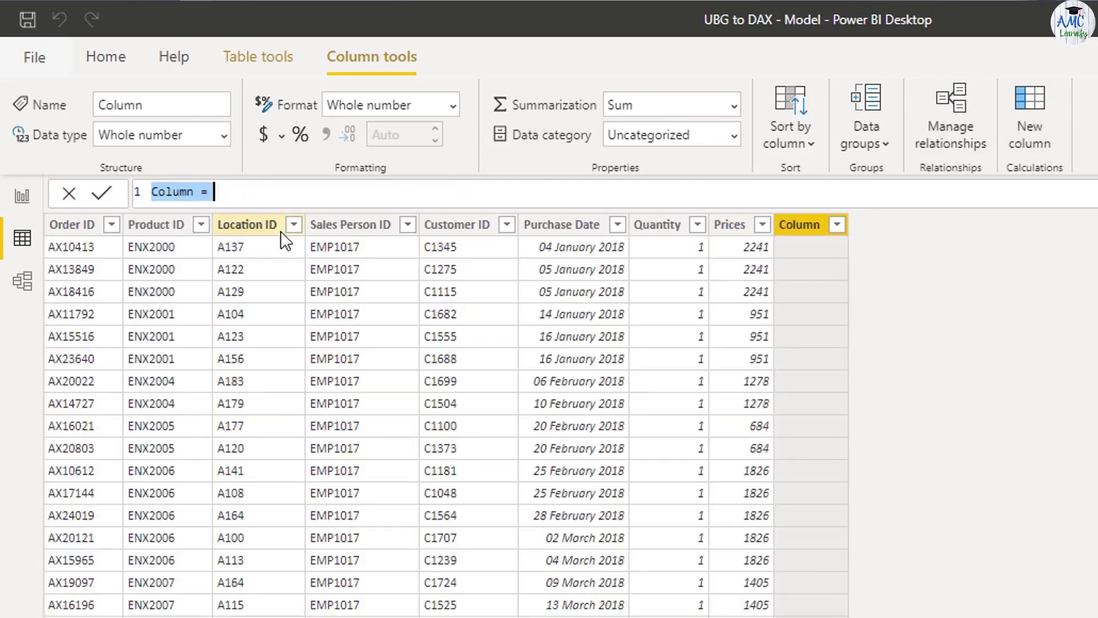
pyautogui.write('Revenu = ')
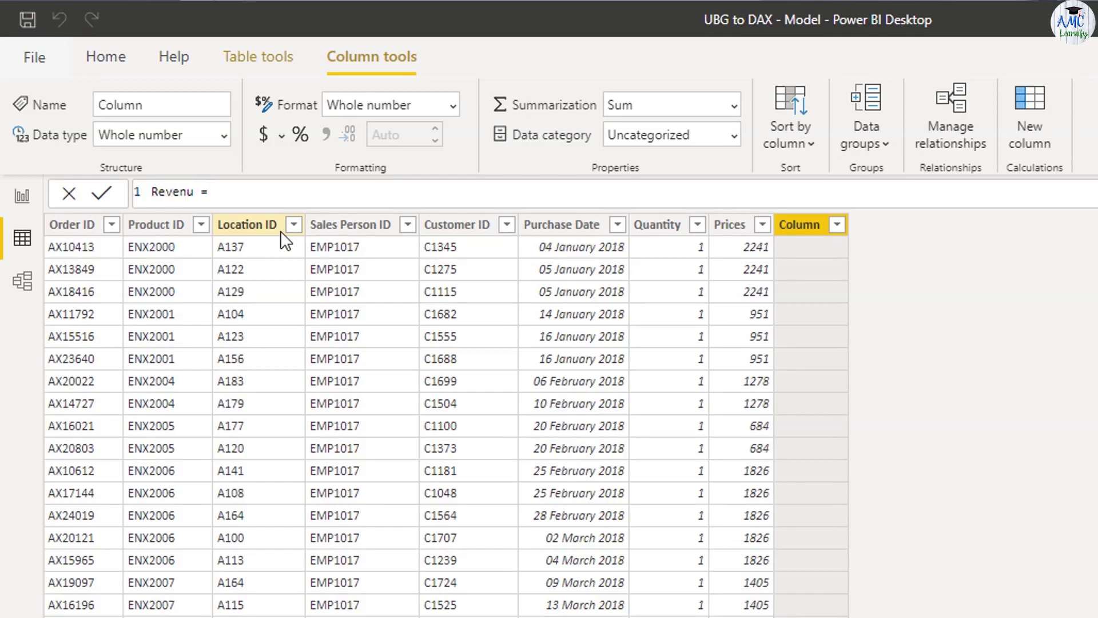
pyautogui.write('Pric')
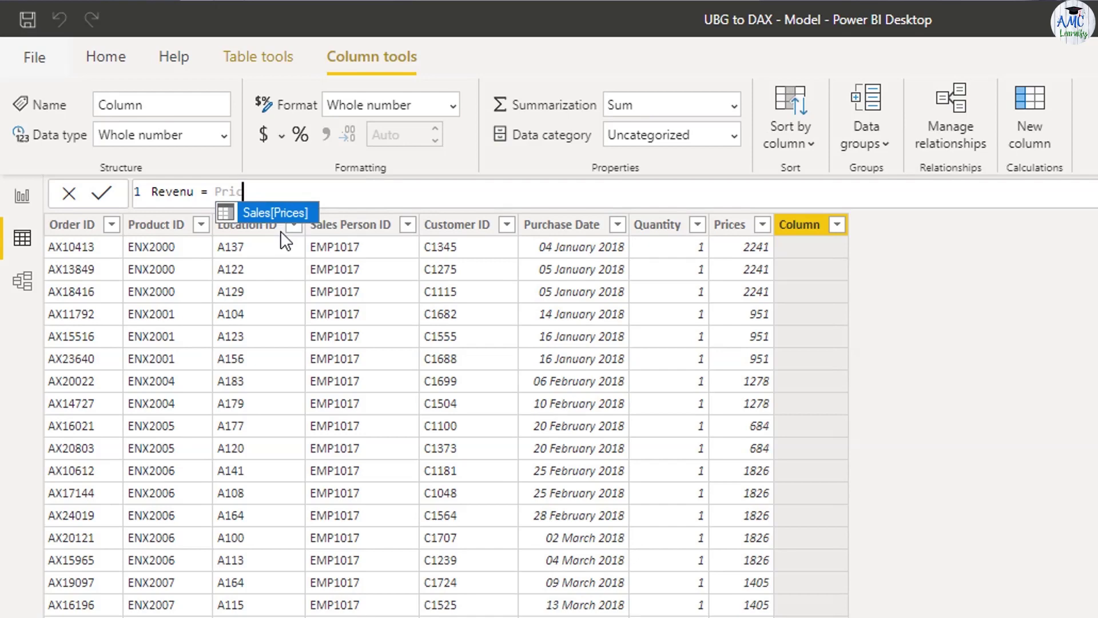
pyautogui.press('Tab')
pyautogui.write('* Sales[Quan')
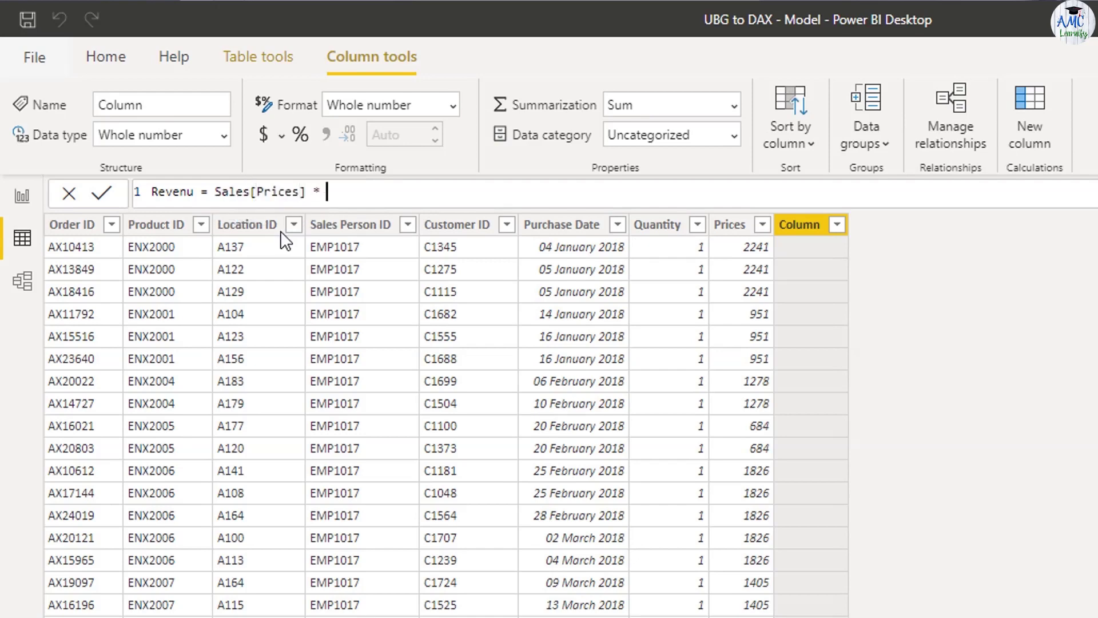
pyautogui.press('Tab')
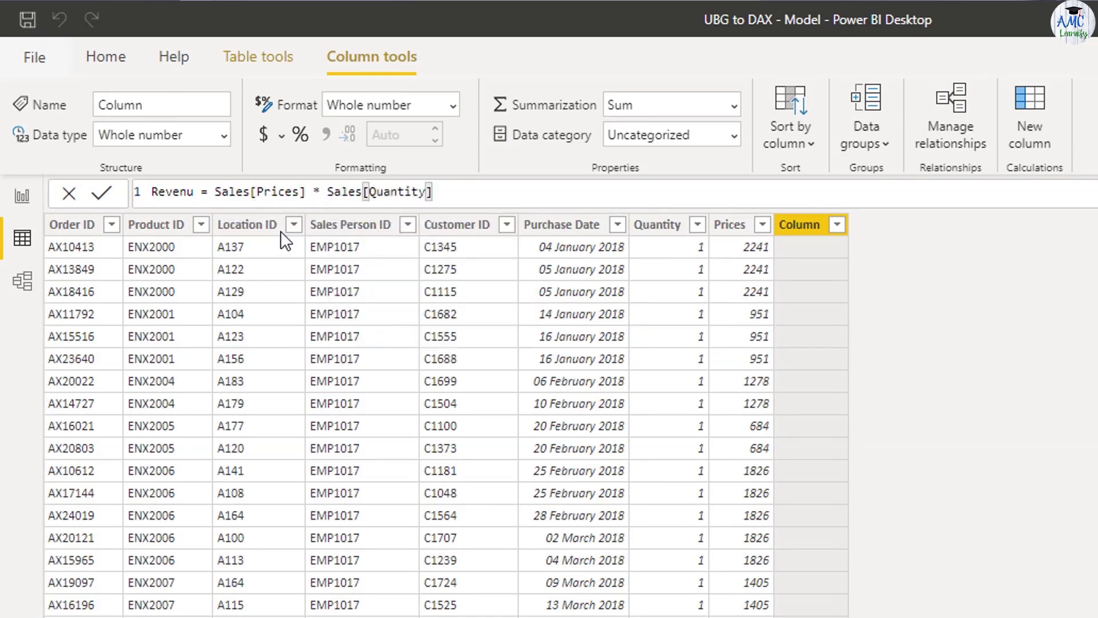
pyautogui.press('Return')
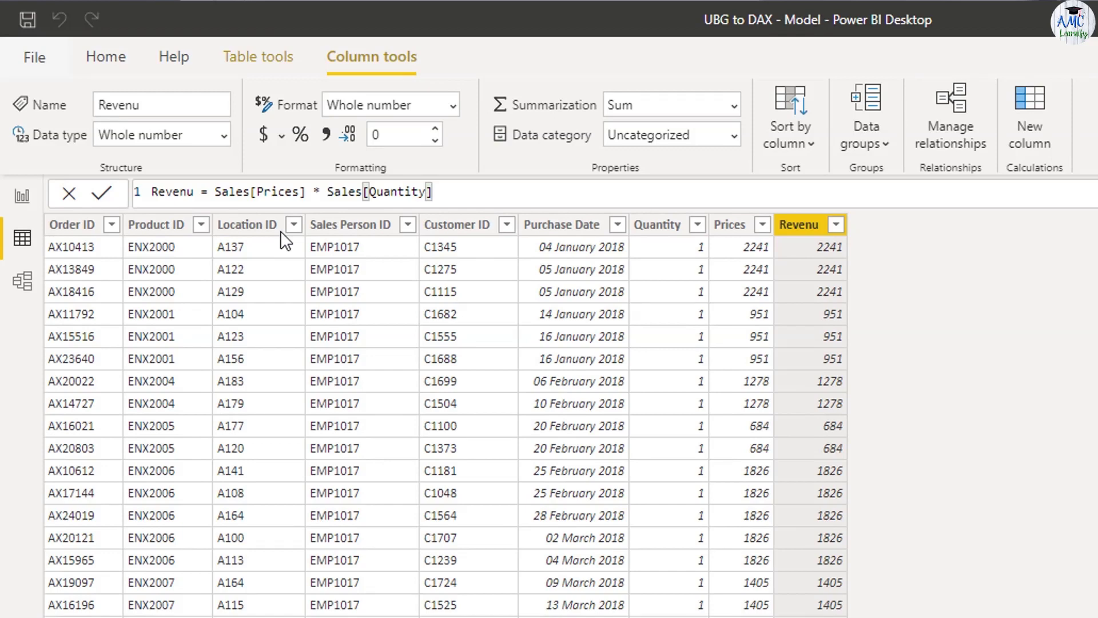
pyautogui.click(196, 195)
# Fix the column name from Revenu to Revenue, then switch to Model view
pyautogui.write('e')
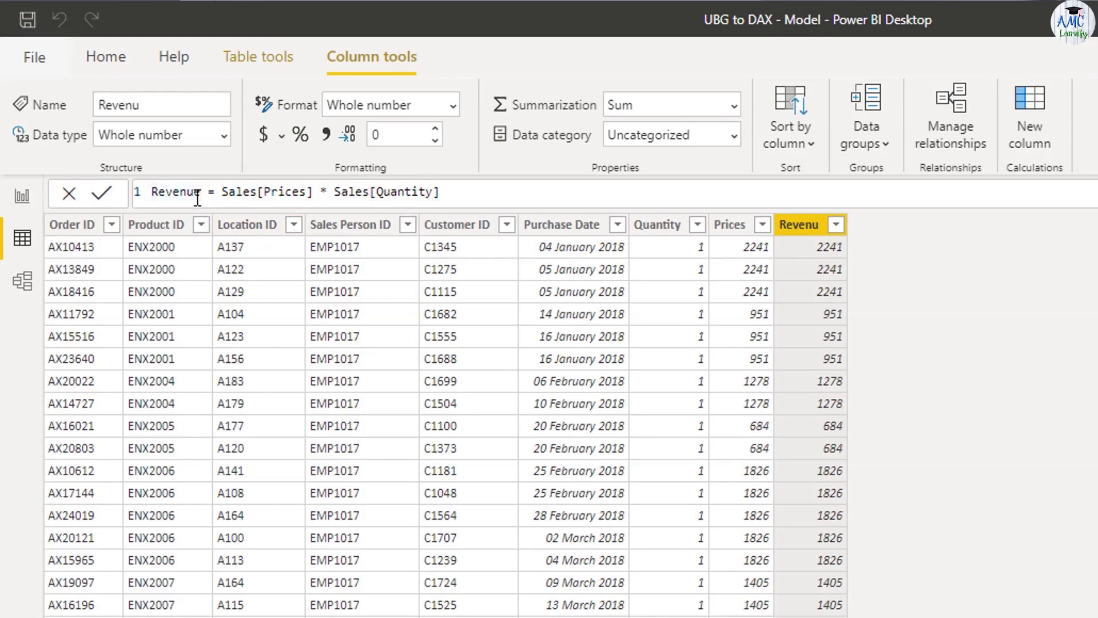
pyautogui.press('Return')
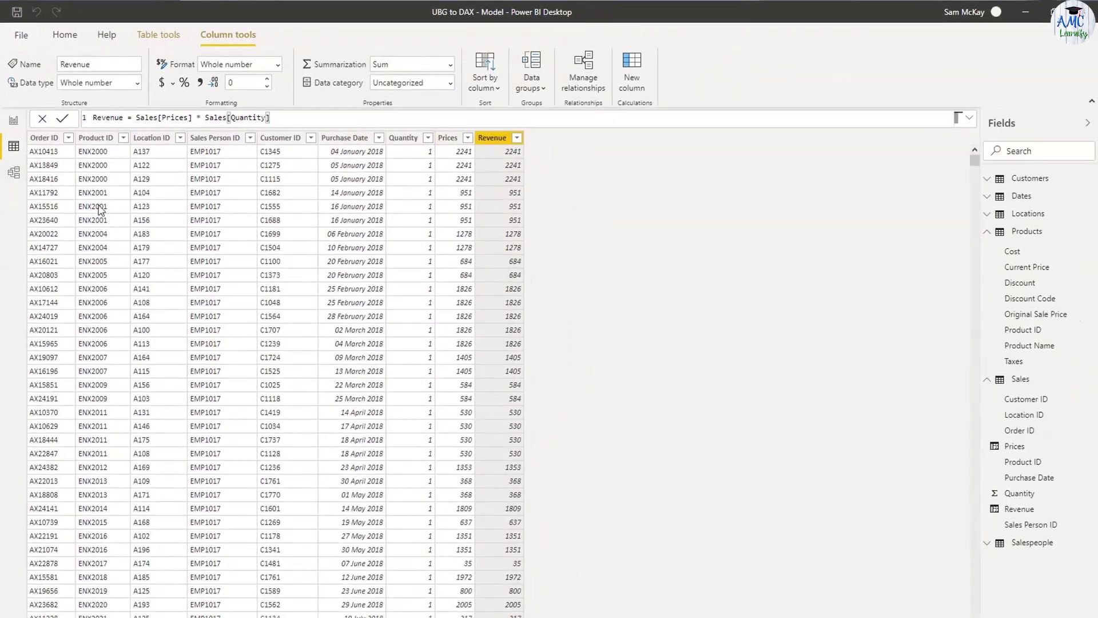
pyautogui.click(14, 172)
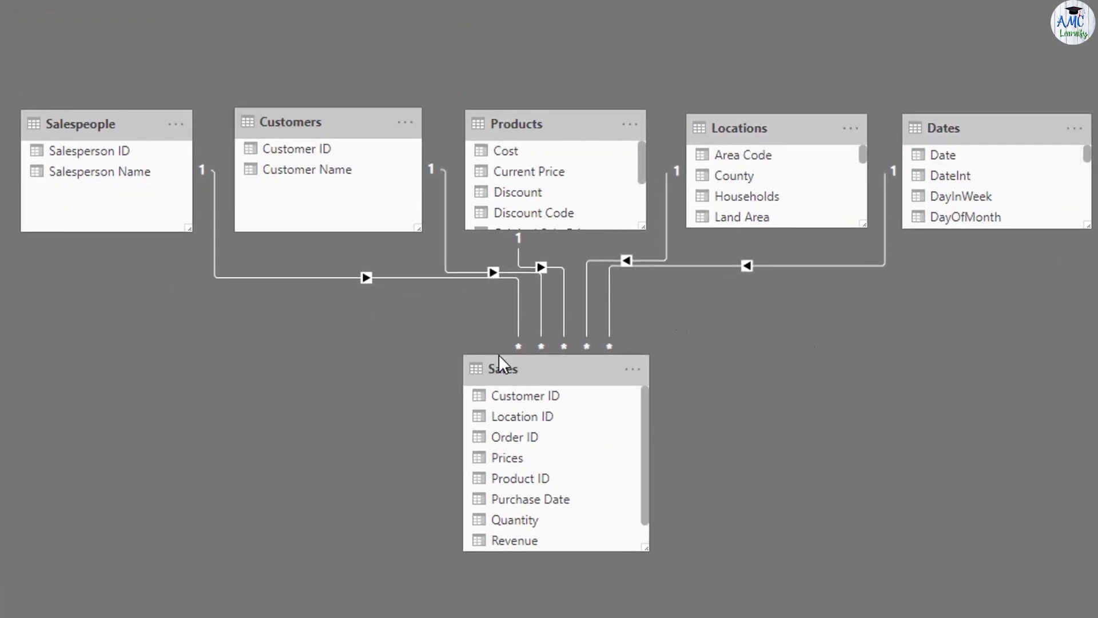
# On the report page, add a Customer Name table visual, moved left and enlarged
pyautogui.click(15, 121)
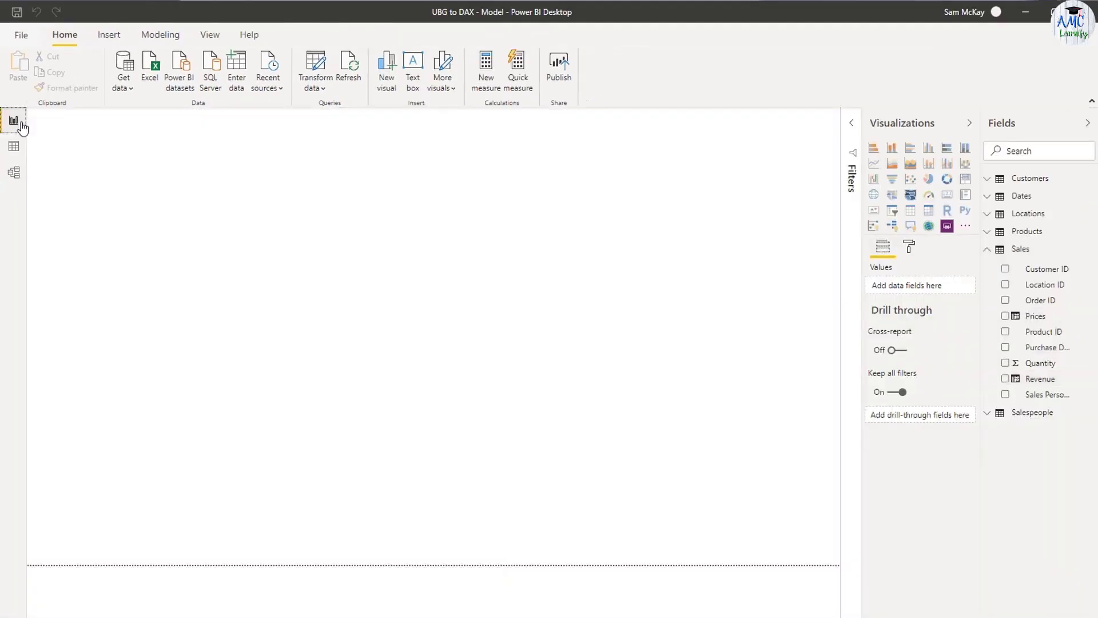
pyautogui.click(991, 233)
pyautogui.click(985, 216)
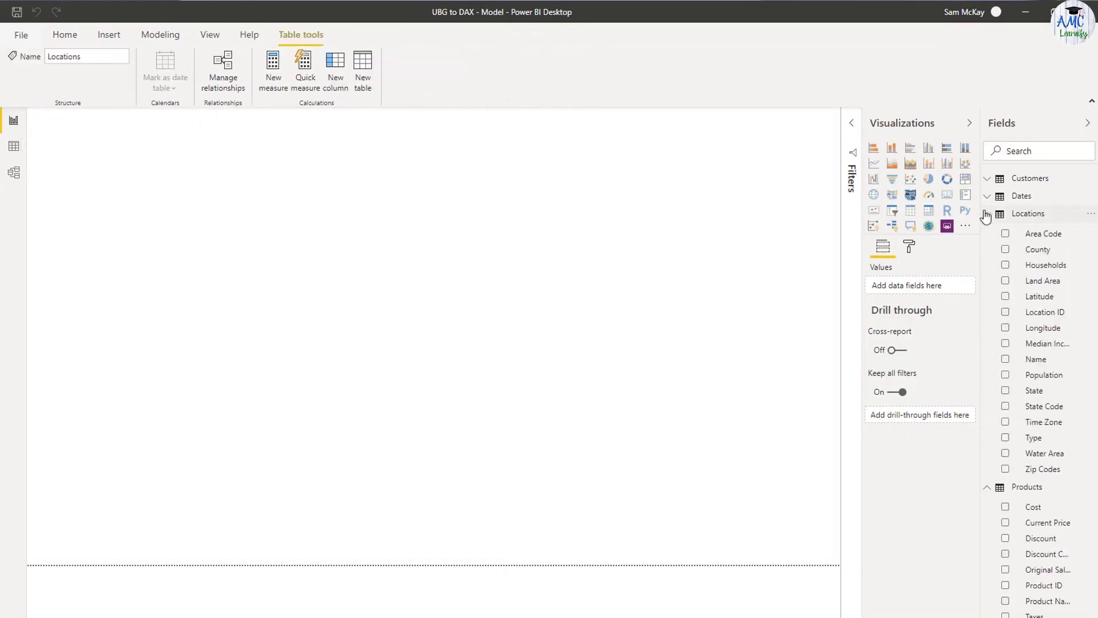
pyautogui.click(994, 217)
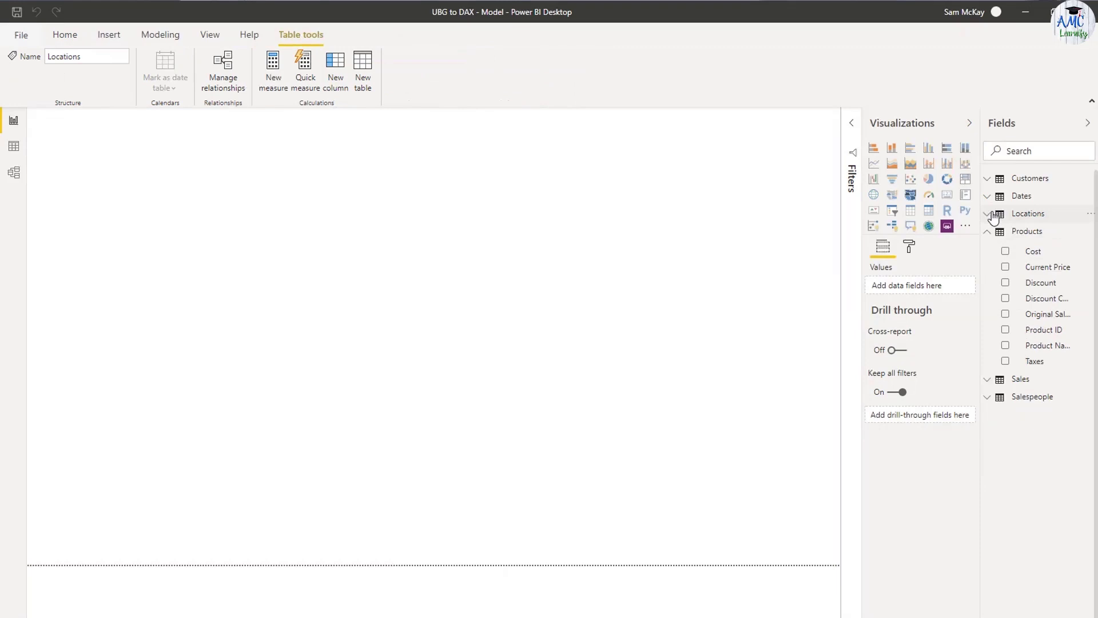
pyautogui.click(994, 180)
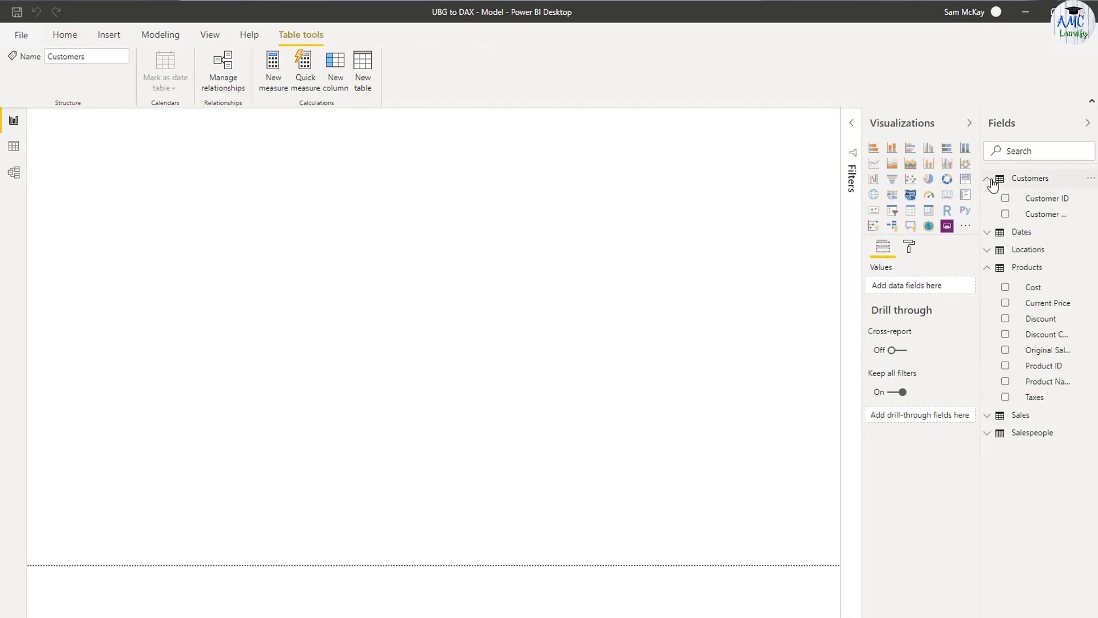
pyautogui.moveTo(1047, 214); pyautogui.dragTo(381, 272)
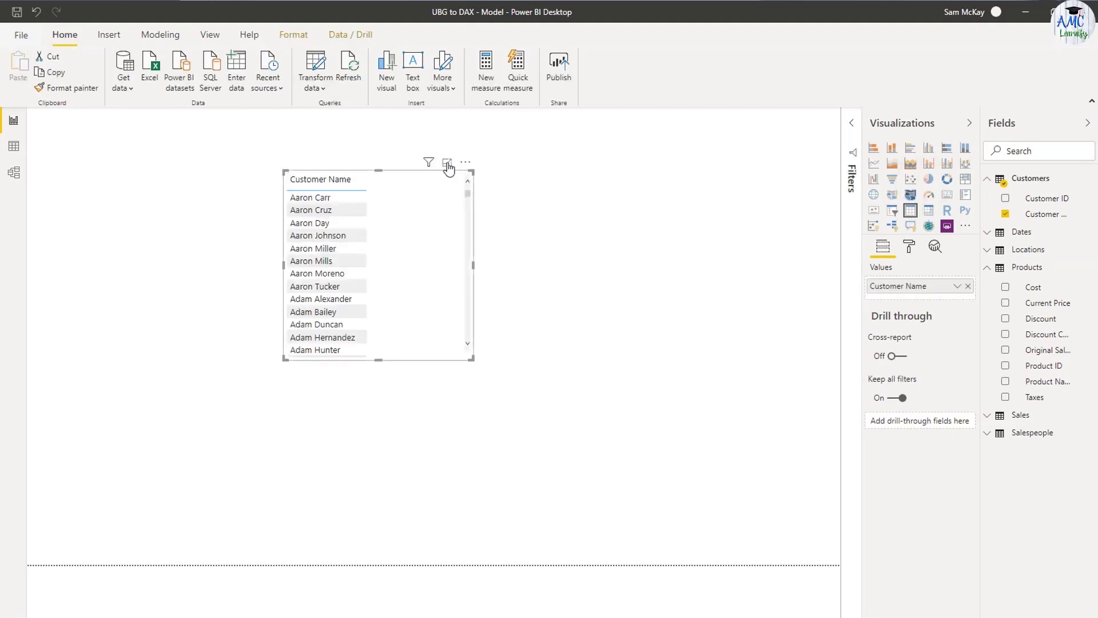
pyautogui.moveTo(466, 166); pyautogui.dragTo(335, 167)
pyautogui.moveTo(342, 357); pyautogui.dragTo(508, 474)
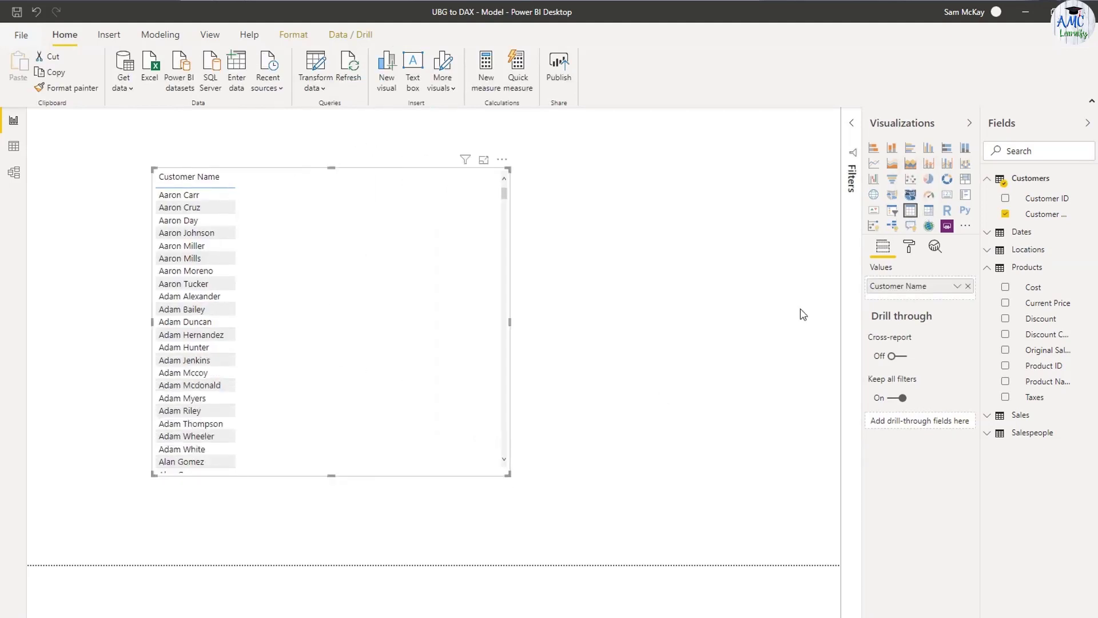
# Collapse the Customers and Products field lists and expand the Sales fields
pyautogui.click(990, 181)
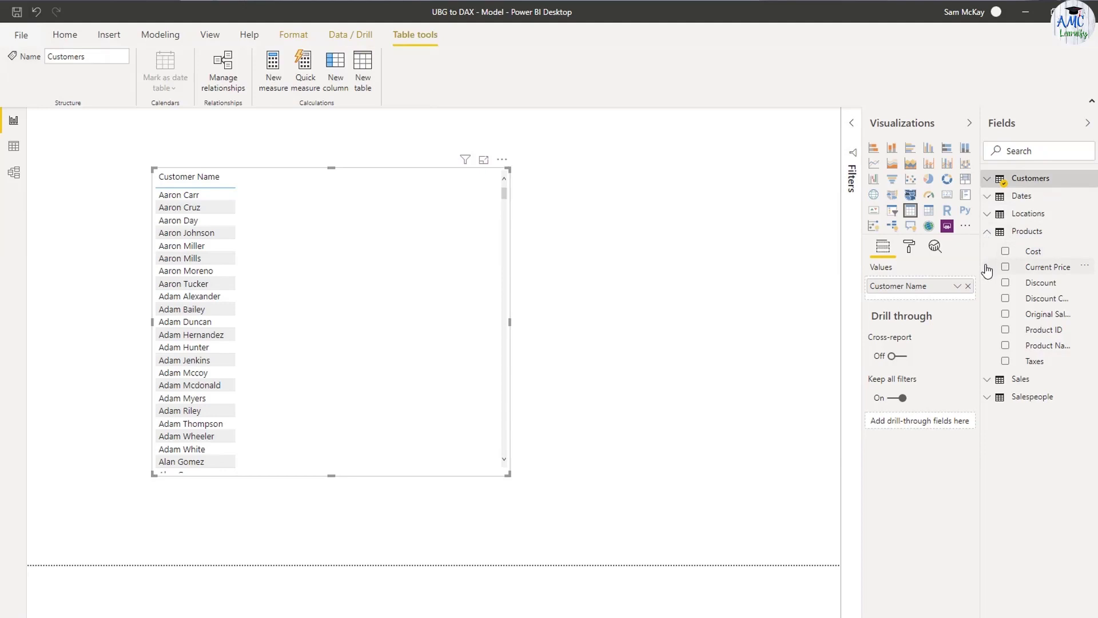
pyautogui.click(989, 232)
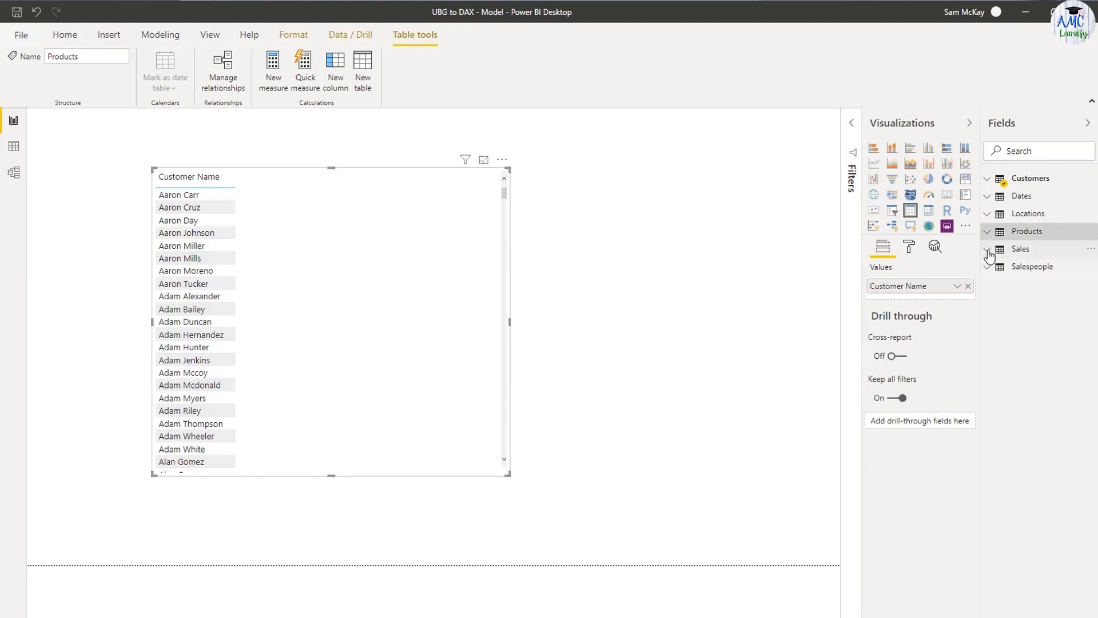
pyautogui.click(989, 250)
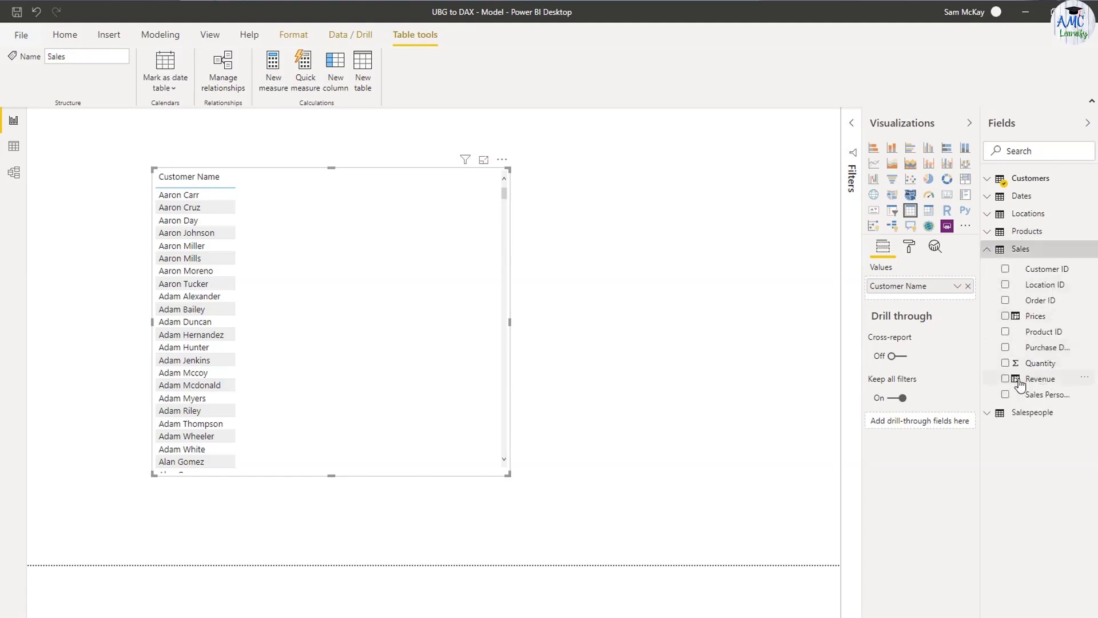
# Add the Revenue field to the customer table visual, giving per-customer sums totalling 35340145
pyautogui.moveTo(1020, 385); pyautogui.dragTo(321, 319)
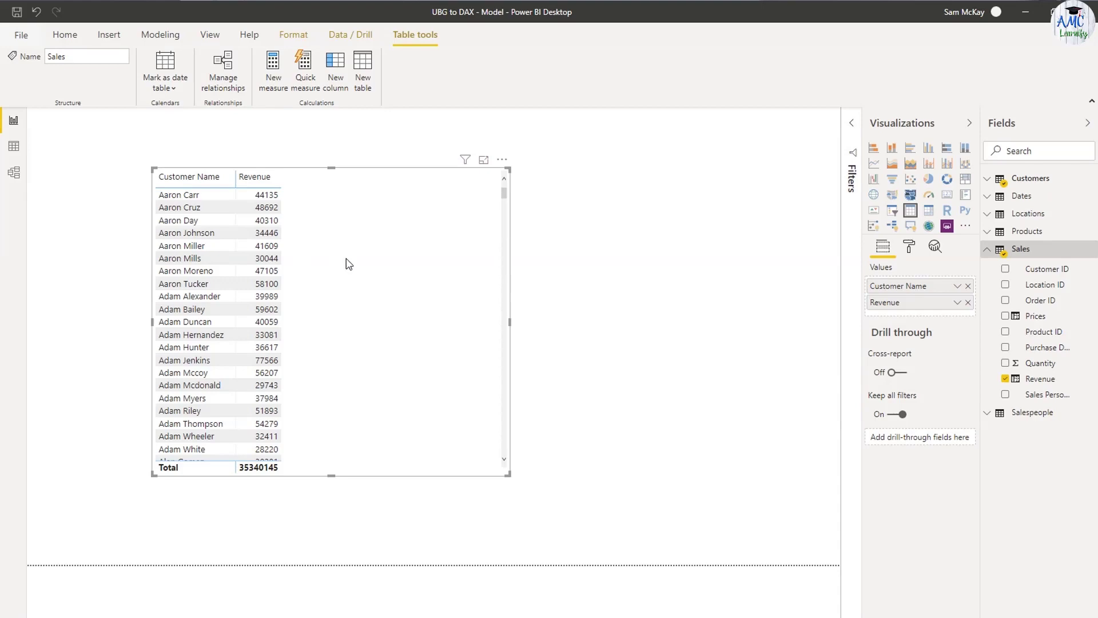
pyautogui.click(1036, 378)
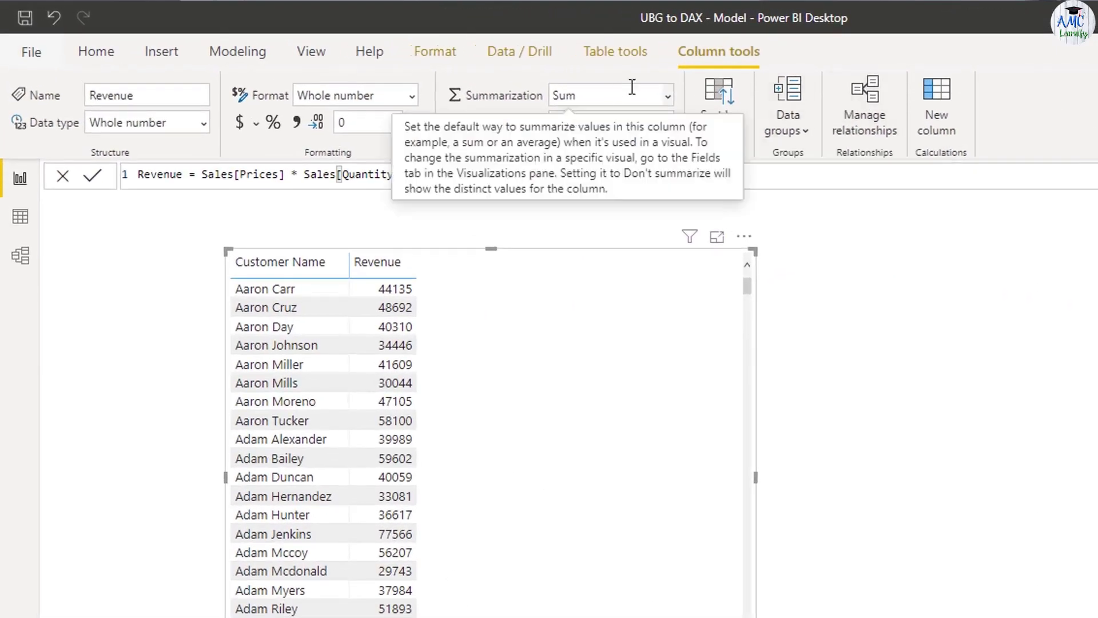
pyautogui.click(82, 56)
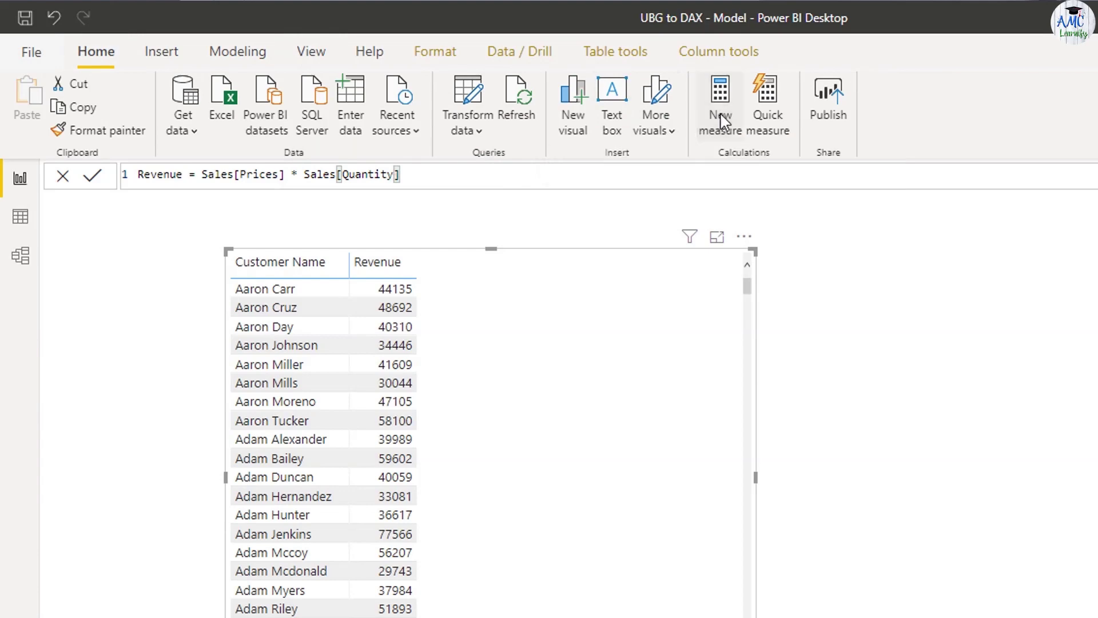
# Start a new measure 'Total Sales =' with SUMX( Sale begun on a second line
pyautogui.click(723, 121)
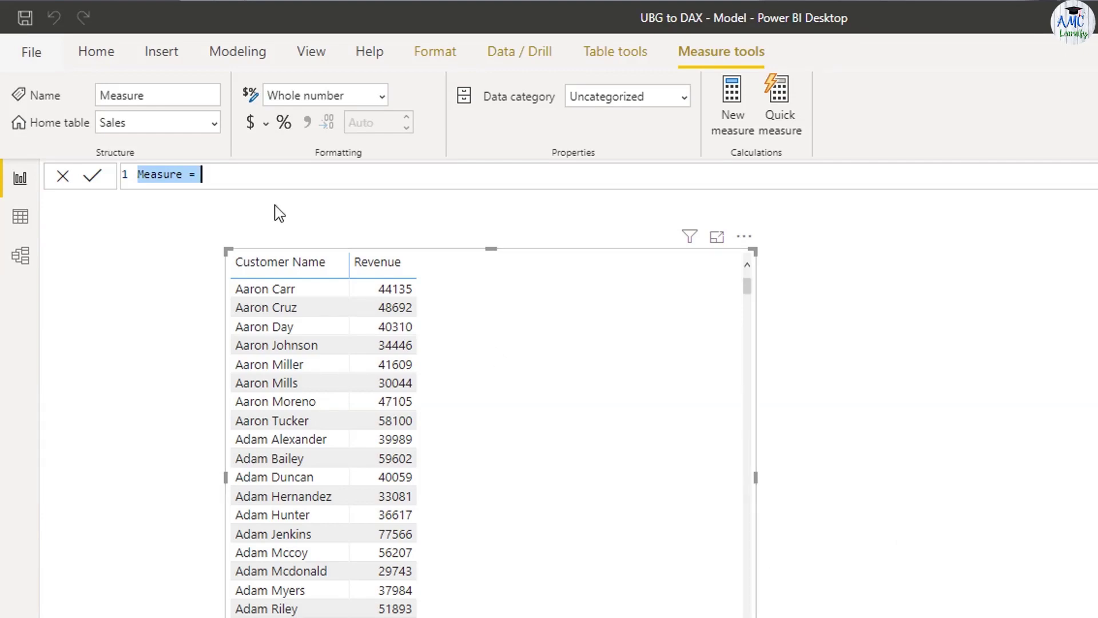
pyautogui.write('Total Sa')
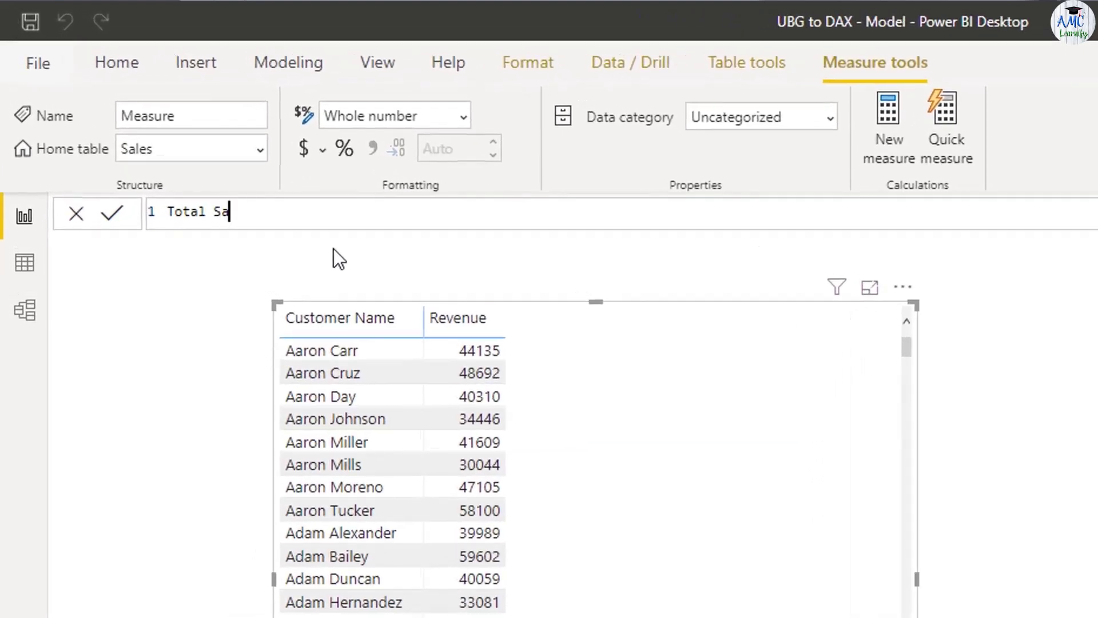
pyautogui.write('les =')
pyautogui.hotkey('shift', 'Return')
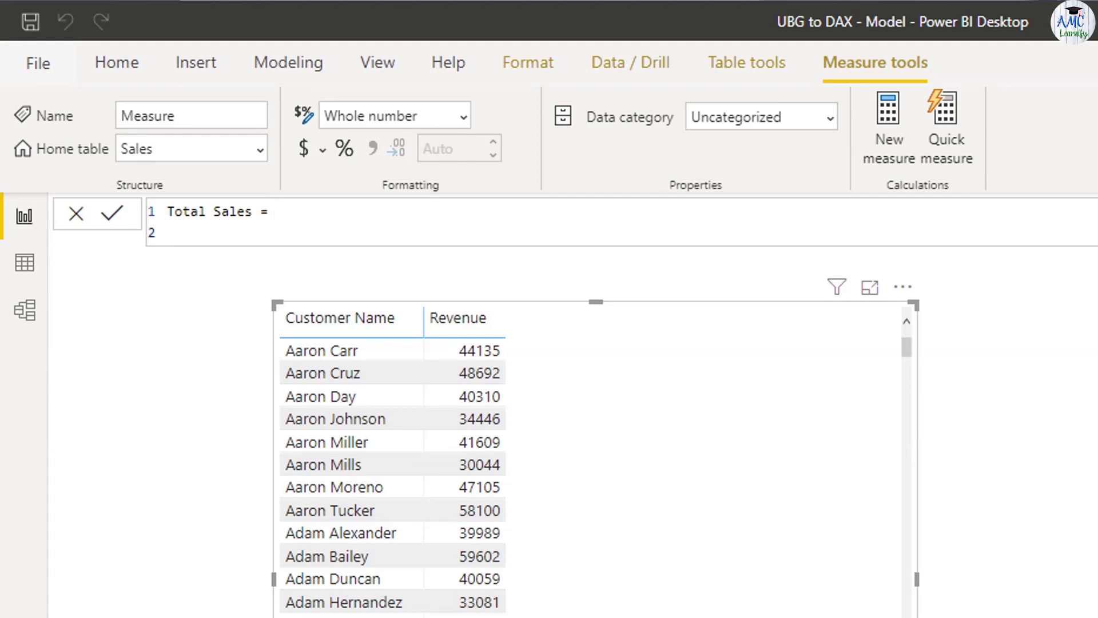
pyautogui.write('SUMX')
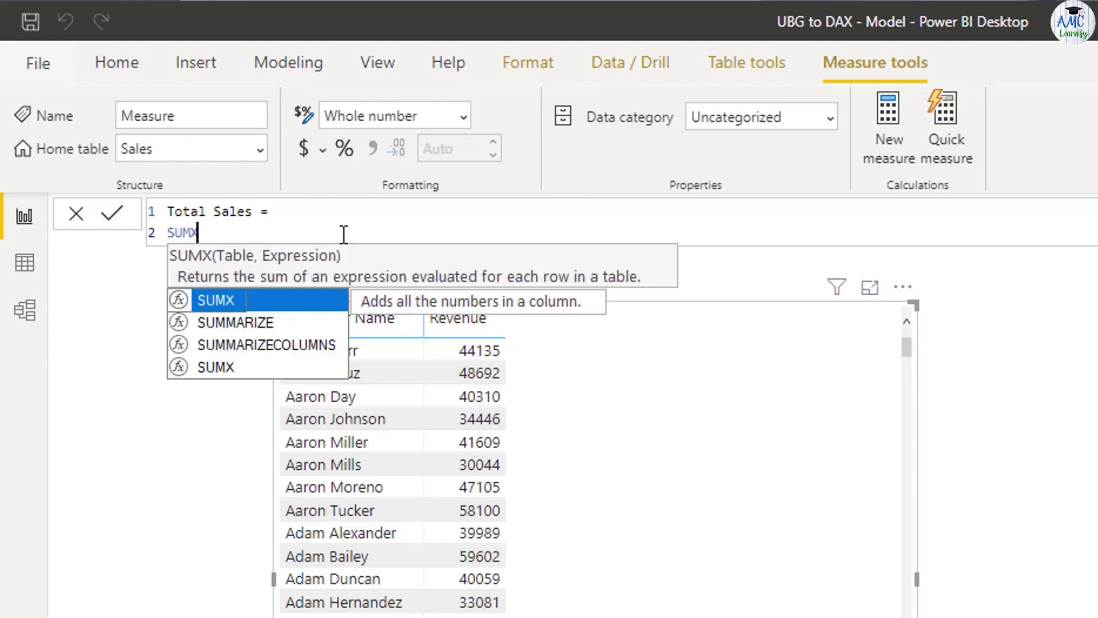
pyautogui.write('(')
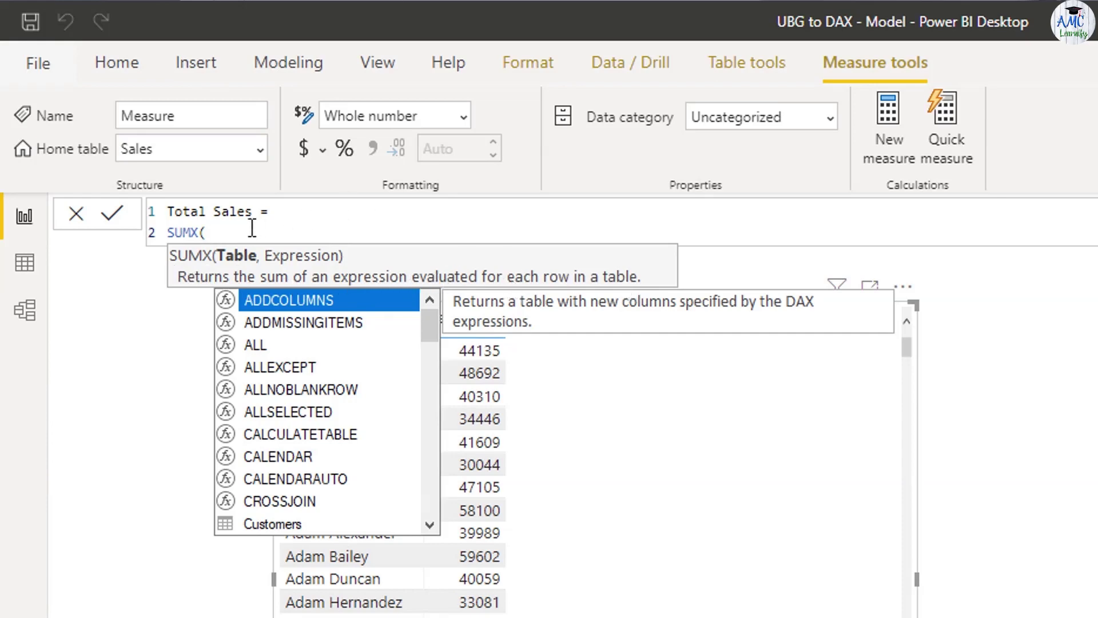
pyautogui.write('Sale')
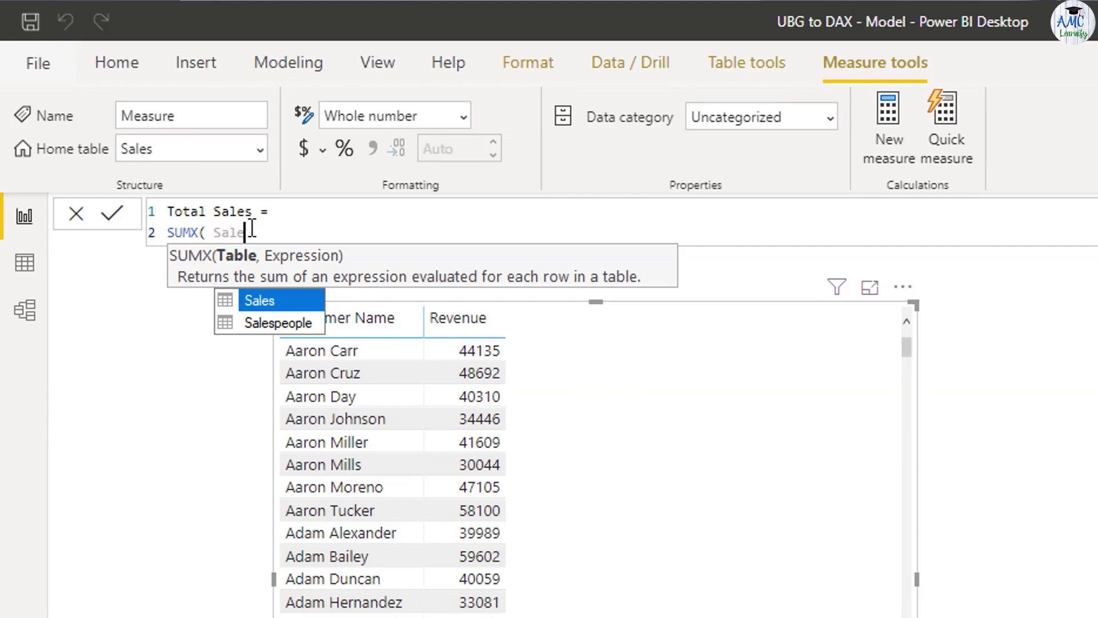
# Finish and commit Total Sales as SUMX( Sales, Sales[Quantity] * RELATED( Products[Current Price] ) )
pyautogui.press('Tab')
pyautogui.write(', ')
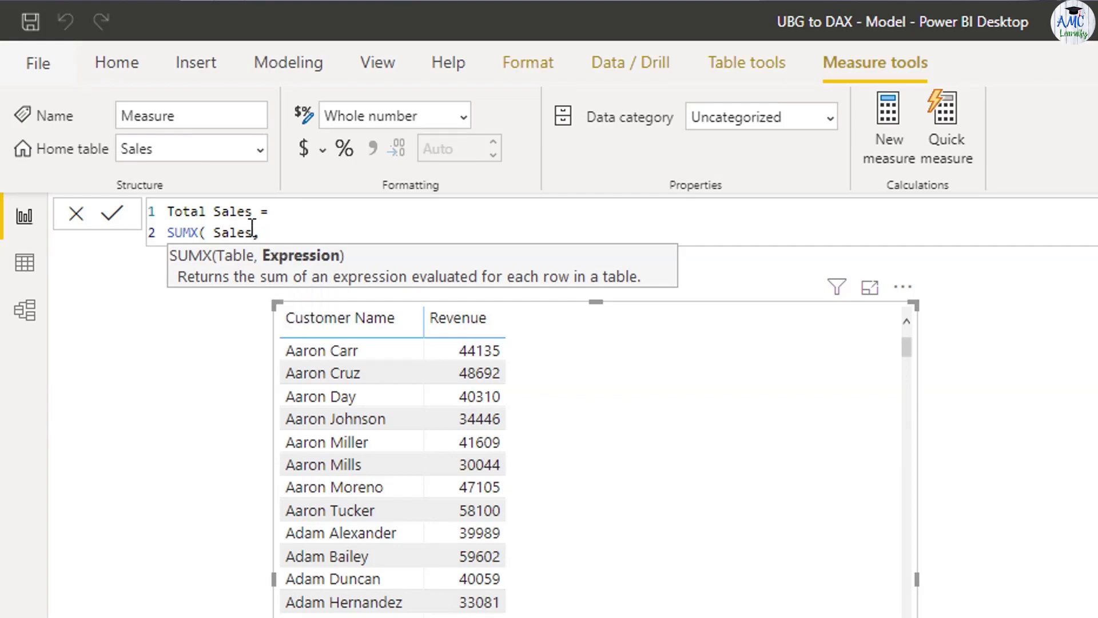
pyautogui.write('Quan')
pyautogui.press('Tab')
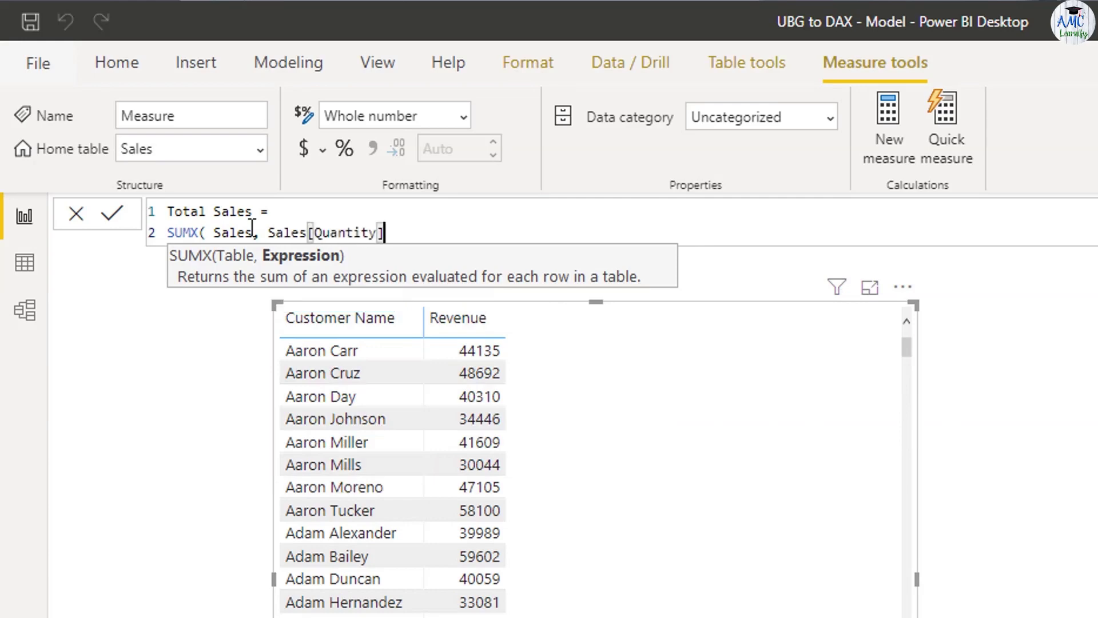
pyautogui.write('* RELATED( Cur')
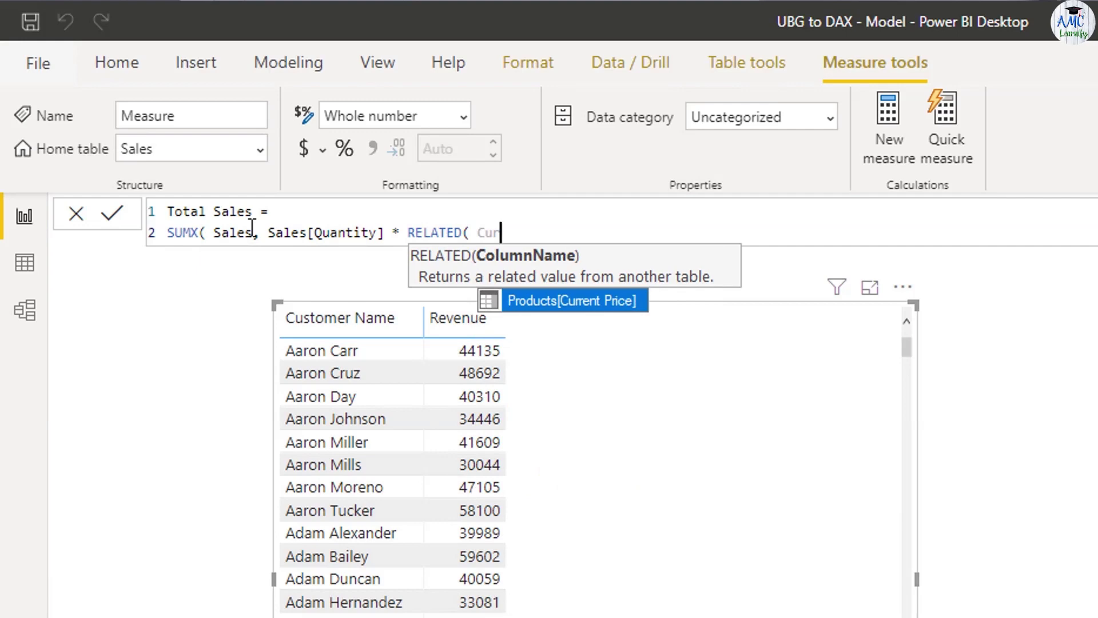
pyautogui.press('Tab')
pyautogui.write(')')
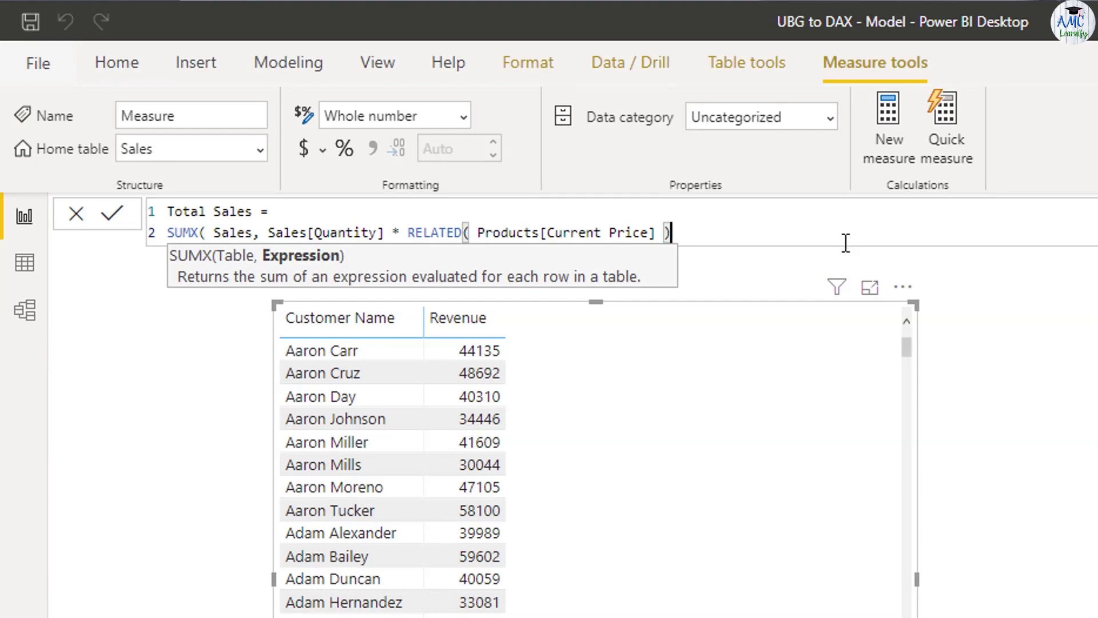
pyautogui.press('Return')
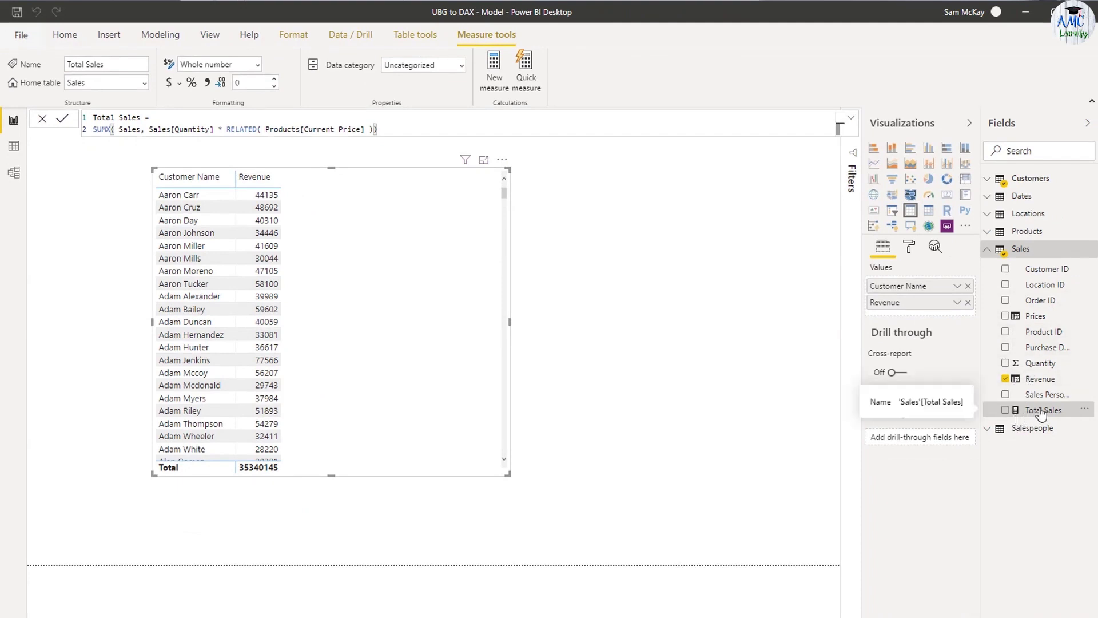
# Replace Revenue with the Total Sales measure in the customer table, then return to the data grid
pyautogui.moveTo(1041, 412); pyautogui.dragTo(417, 296)
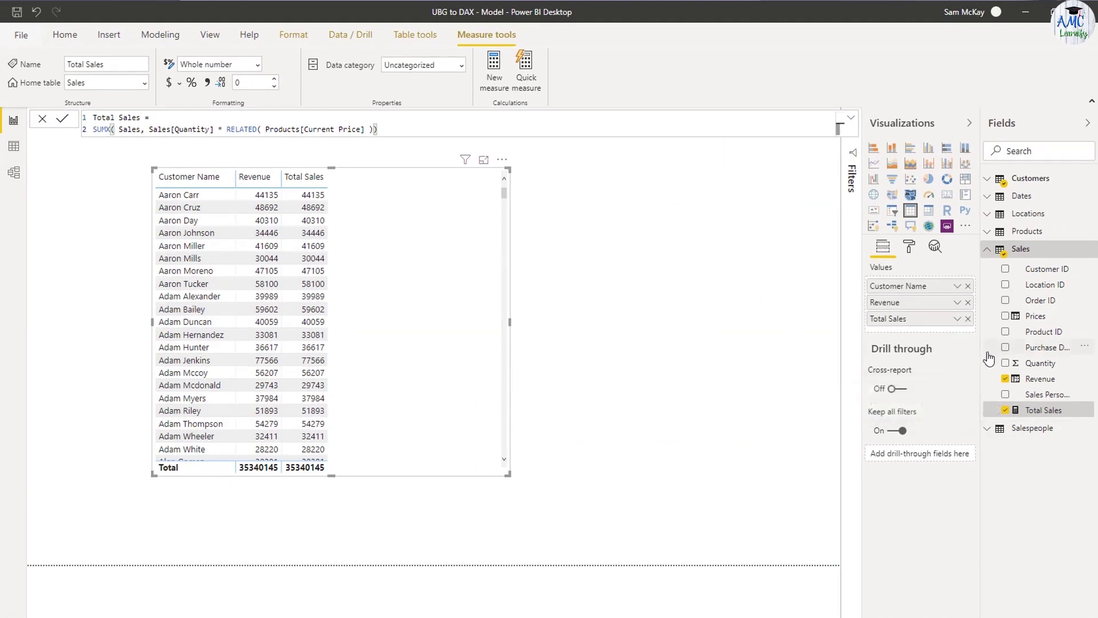
pyautogui.click(968, 302)
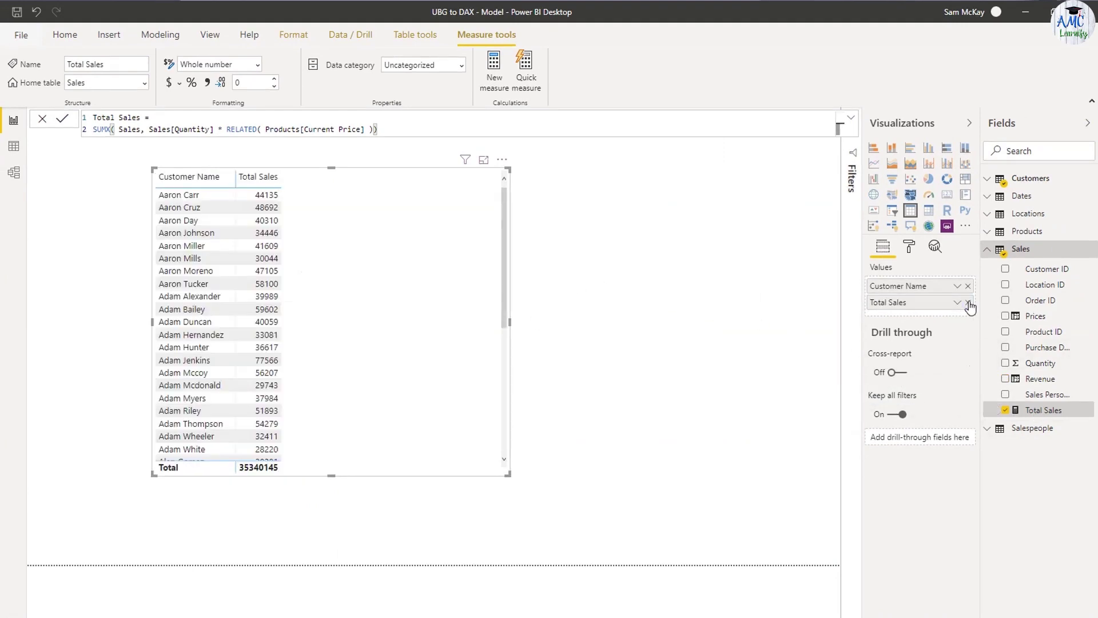
pyautogui.click(13, 147)
# Delete the Revenue column, then the Prices column, confirming each deletion
pyautogui.rightClick(491, 140)
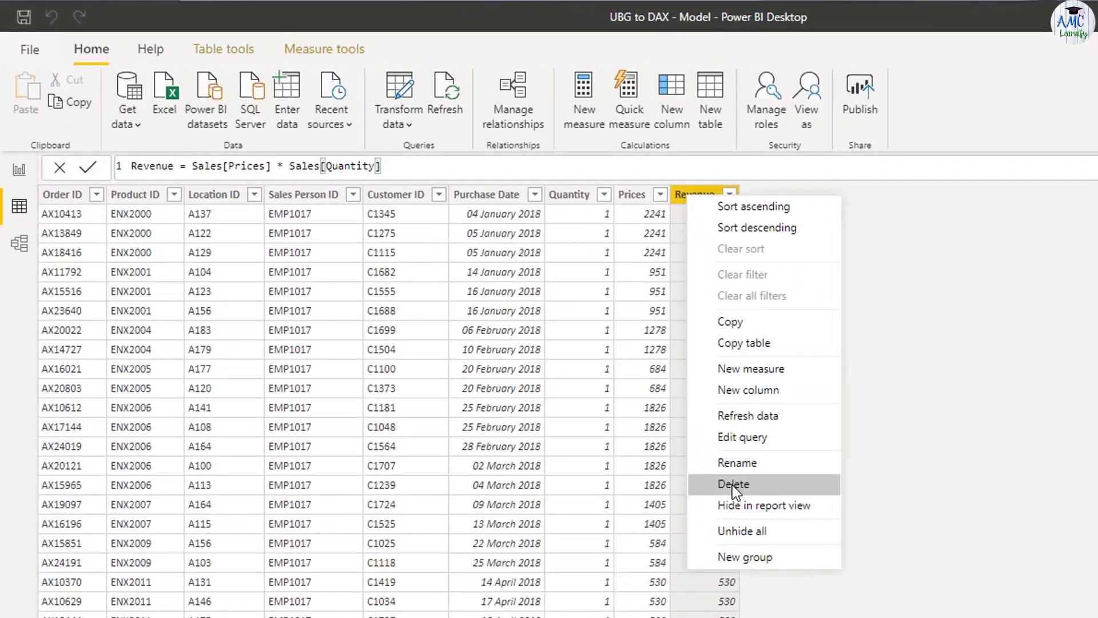
pyautogui.click(681, 452)
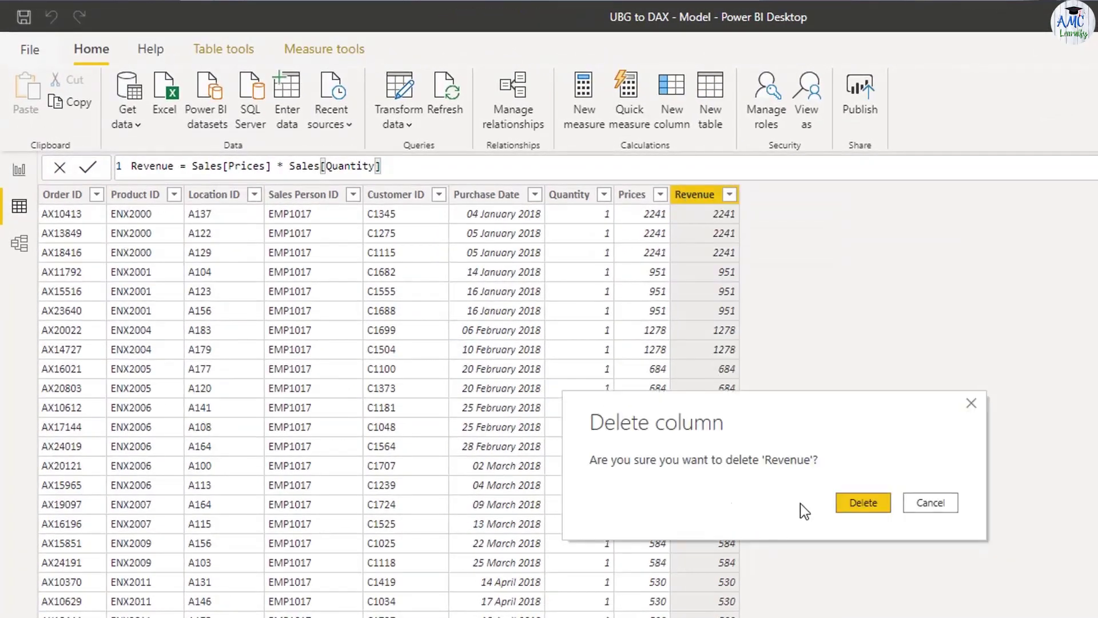
pyautogui.click(863, 504)
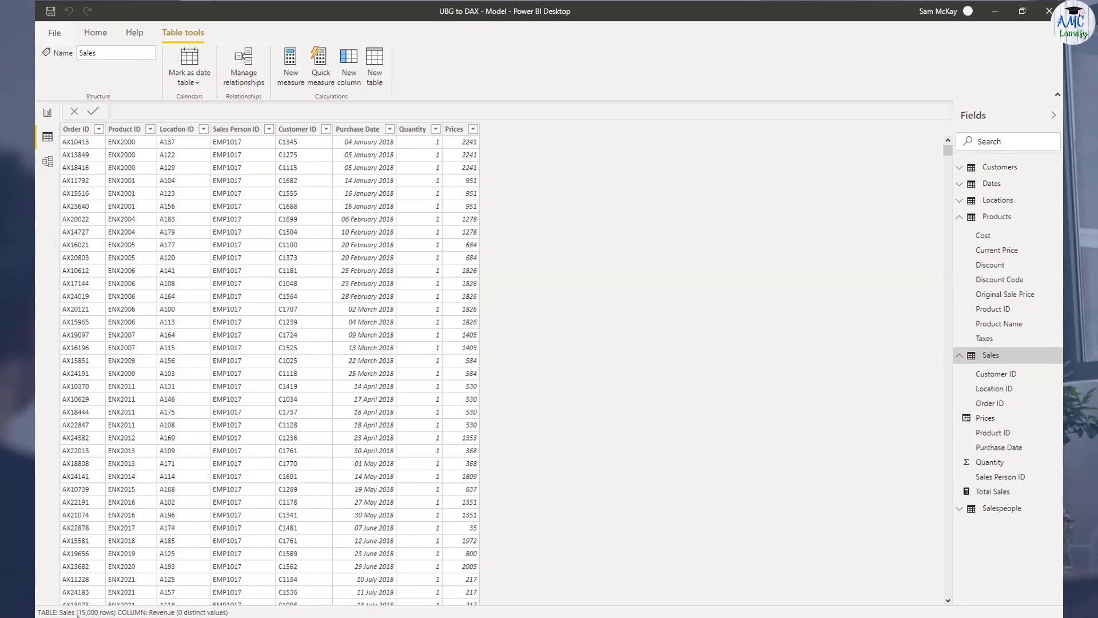
pyautogui.rightClick(453, 130)
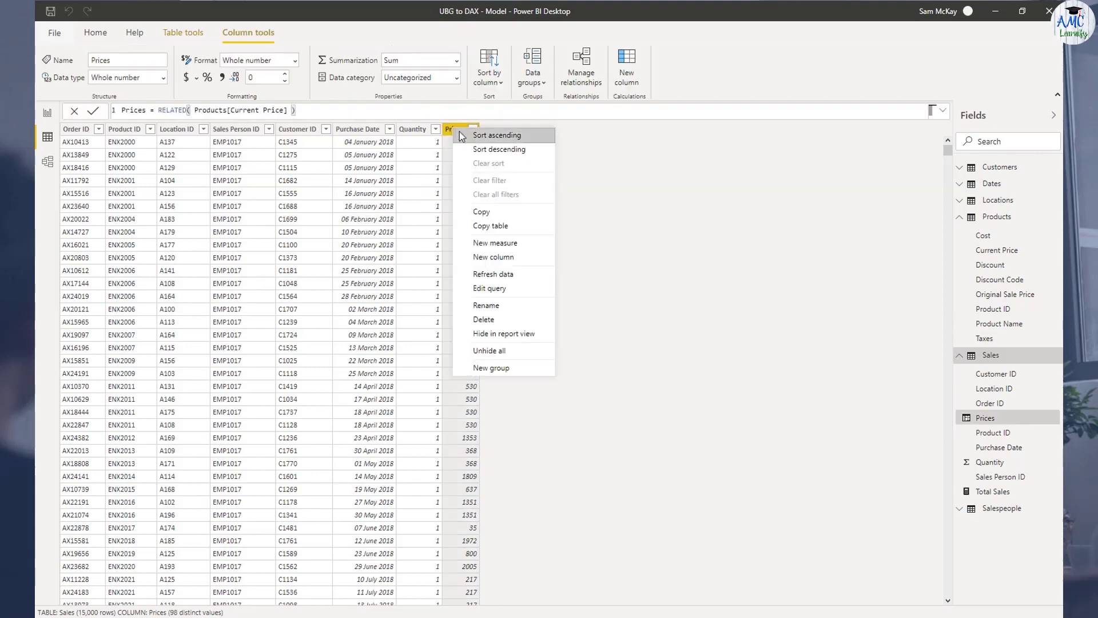
pyautogui.click(470, 319)
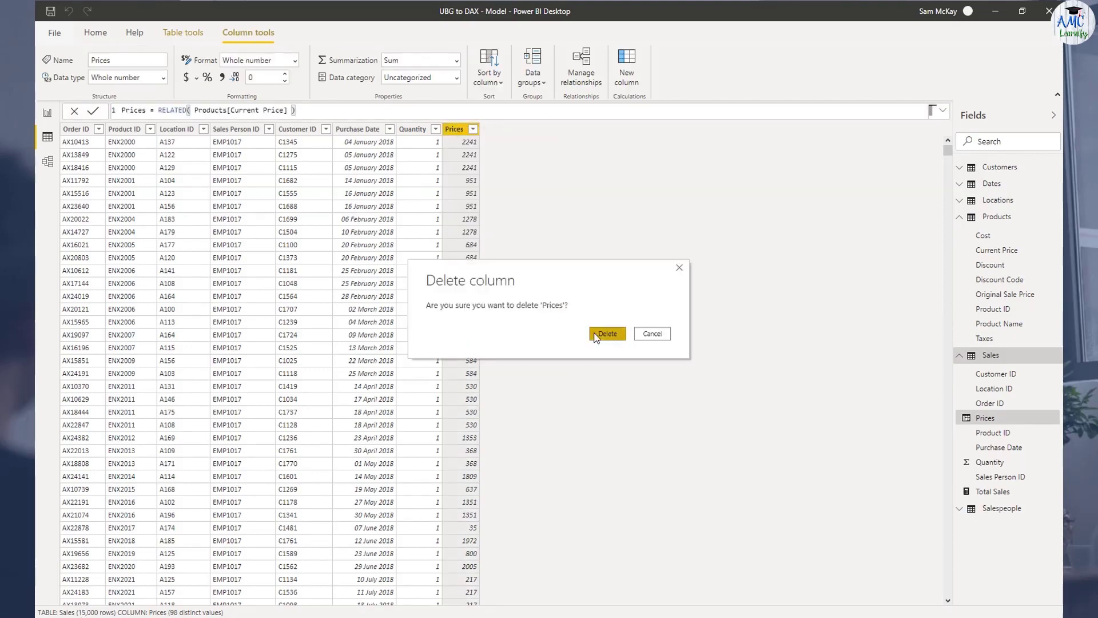
pyautogui.click(608, 334)
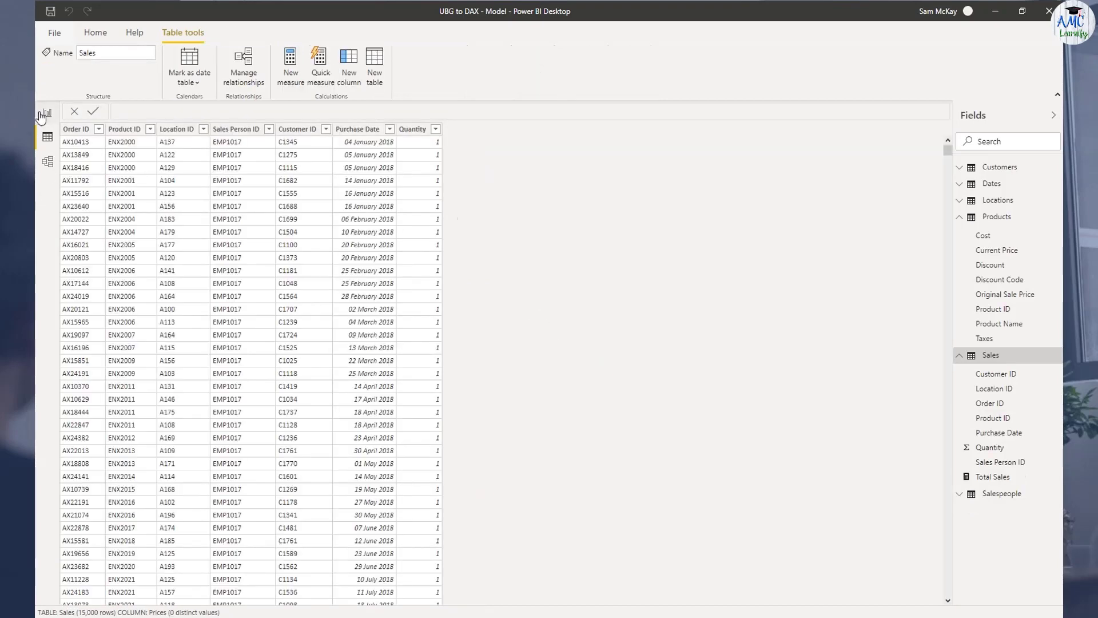
# Back on the report page, nudge the customer table visual into position
pyautogui.click(47, 113)
pyautogui.moveTo(430, 302); pyautogui.dragTo(468, 290)
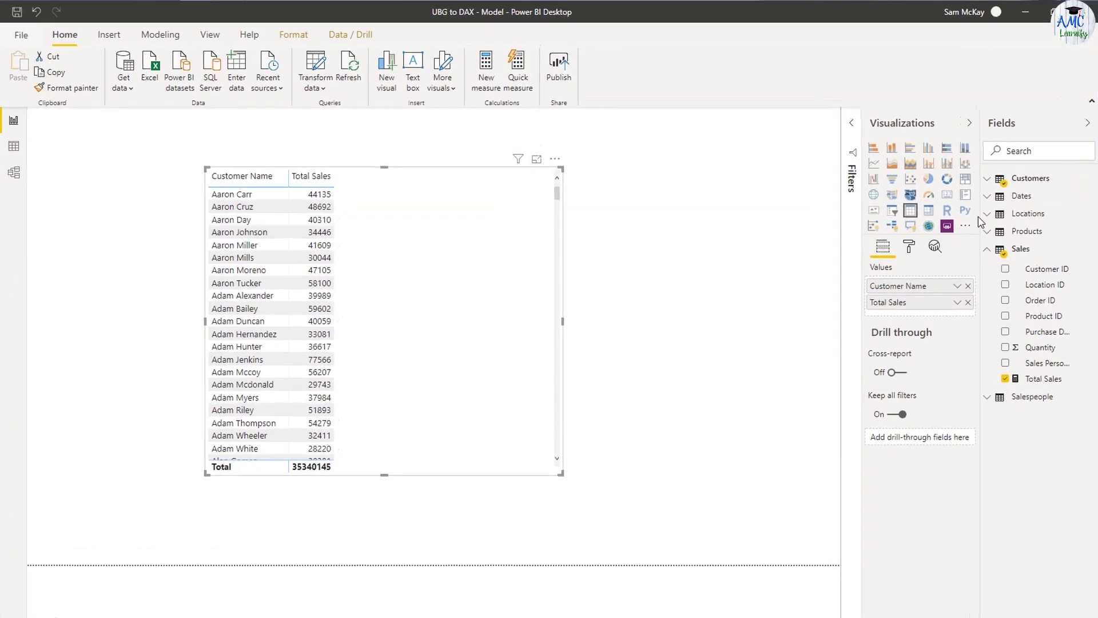
pyautogui.moveTo(475, 245); pyautogui.dragTo(431, 258)
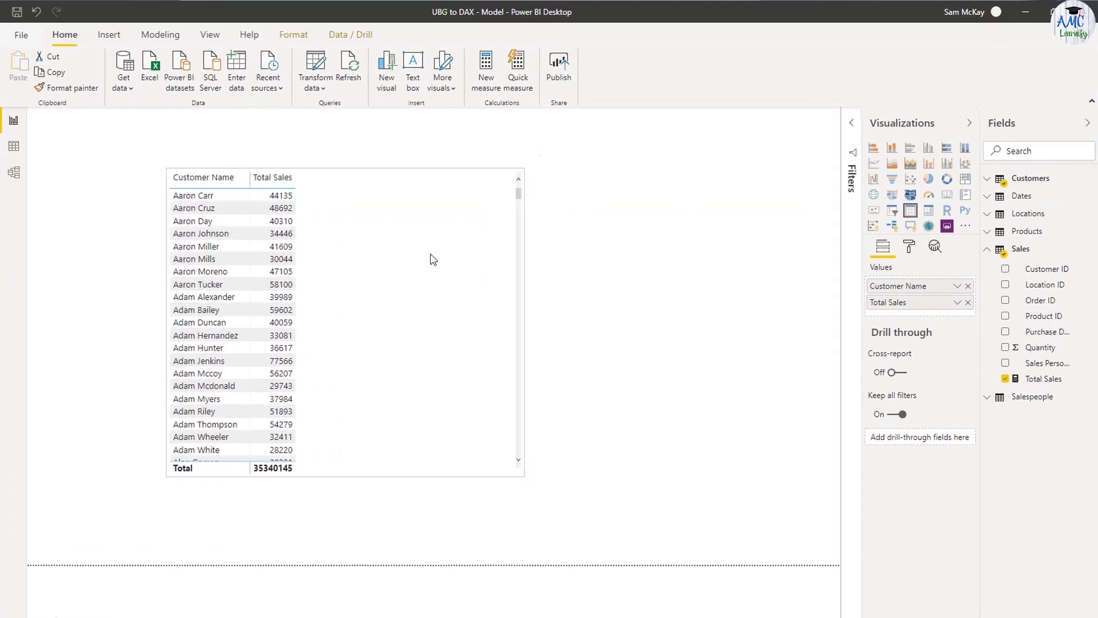
pyautogui.click(988, 397)
pyautogui.moveTo(1054, 437); pyautogui.dragTo(713, 243)
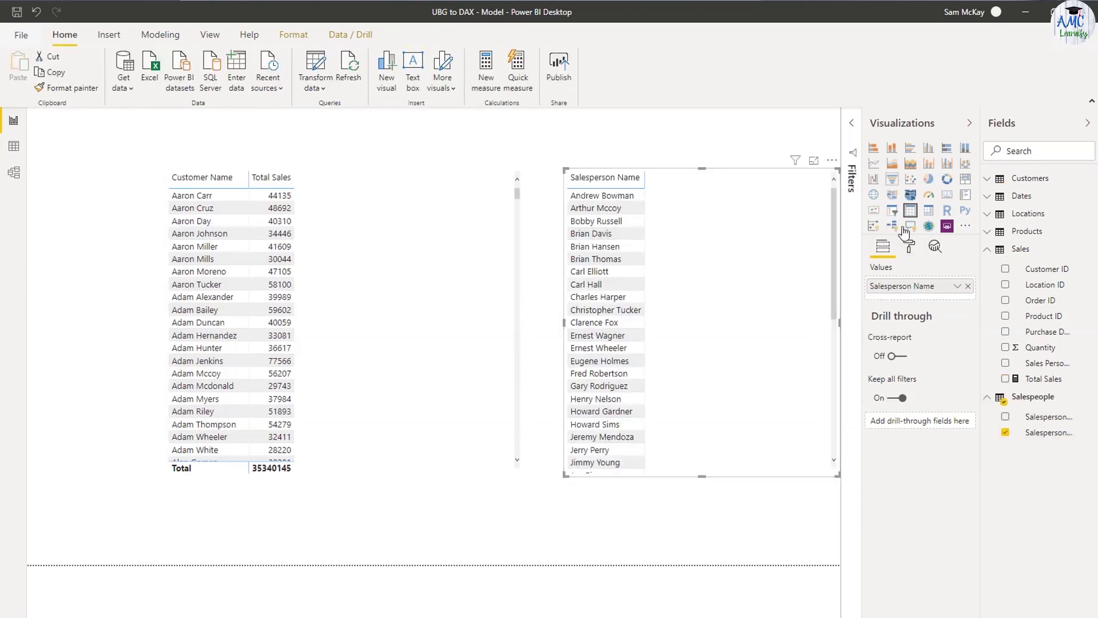
pyautogui.click(892, 211)
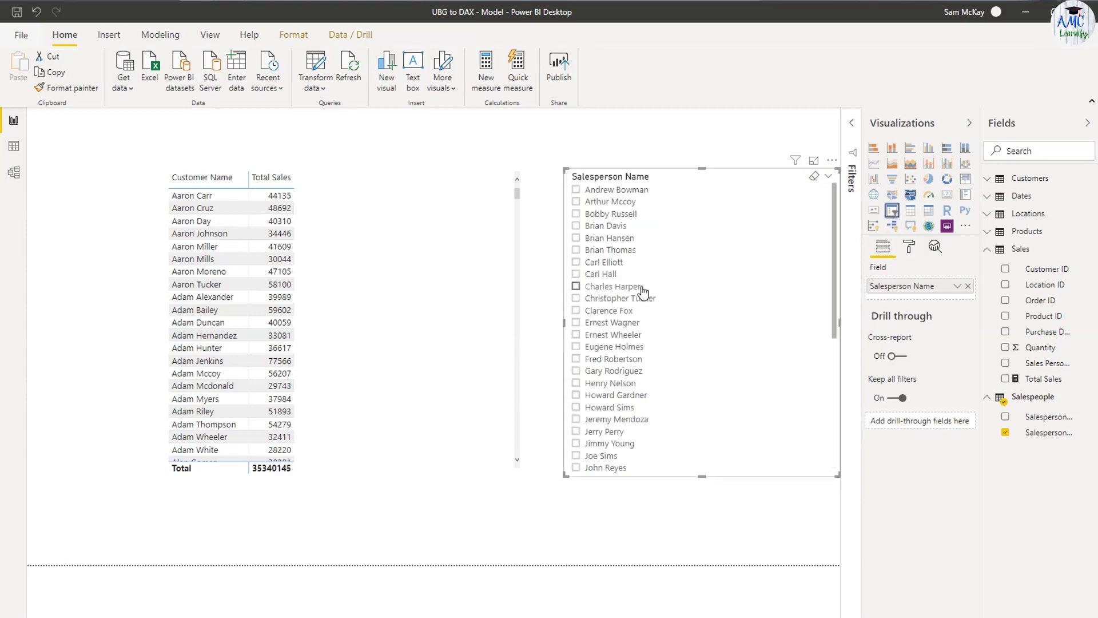
pyautogui.click(576, 262)
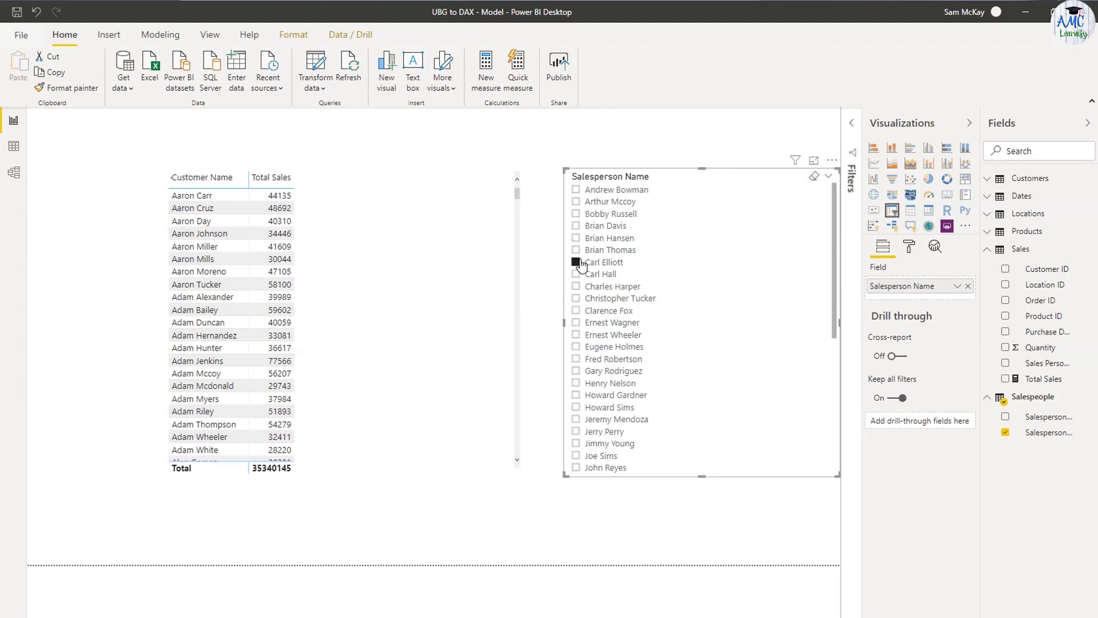
pyautogui.click(273, 177)
pyautogui.click(283, 178)
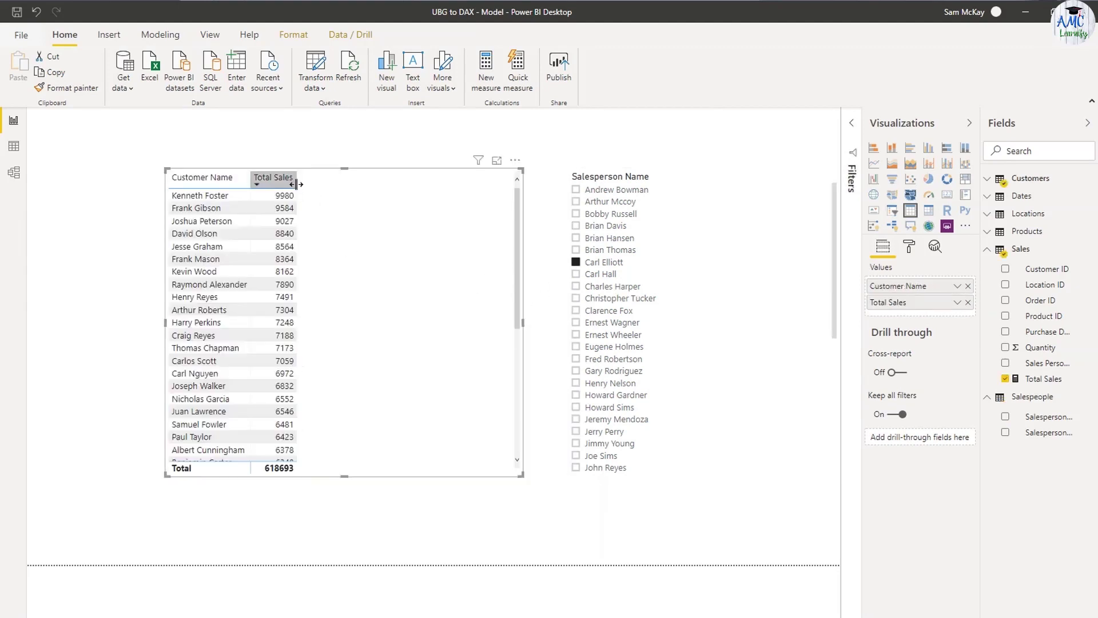
pyautogui.click(874, 148)
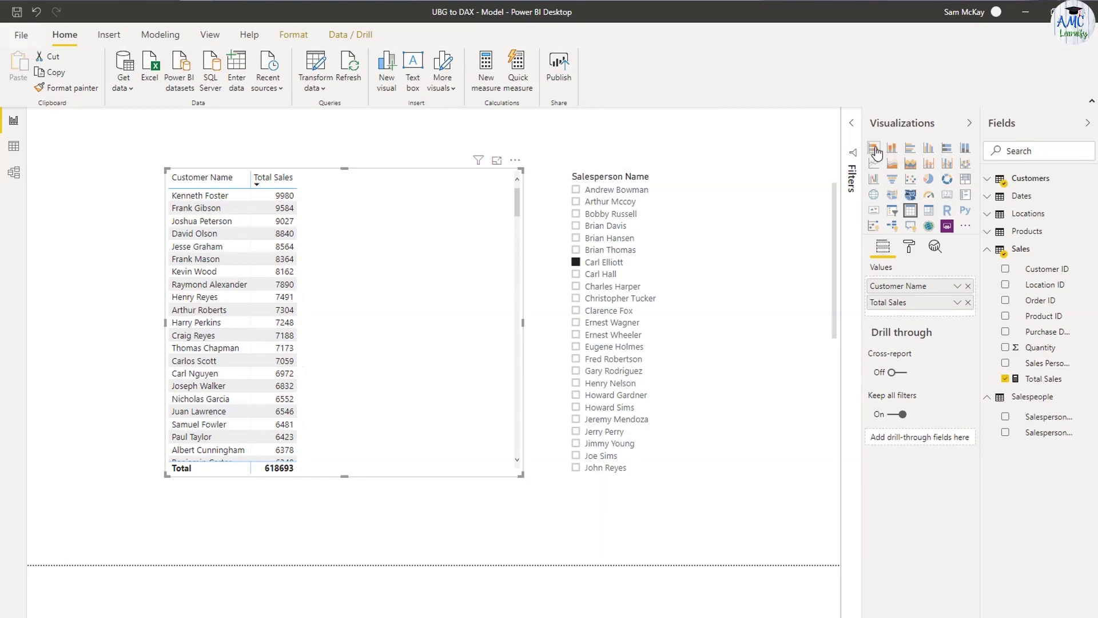
pyautogui.click(577, 286)
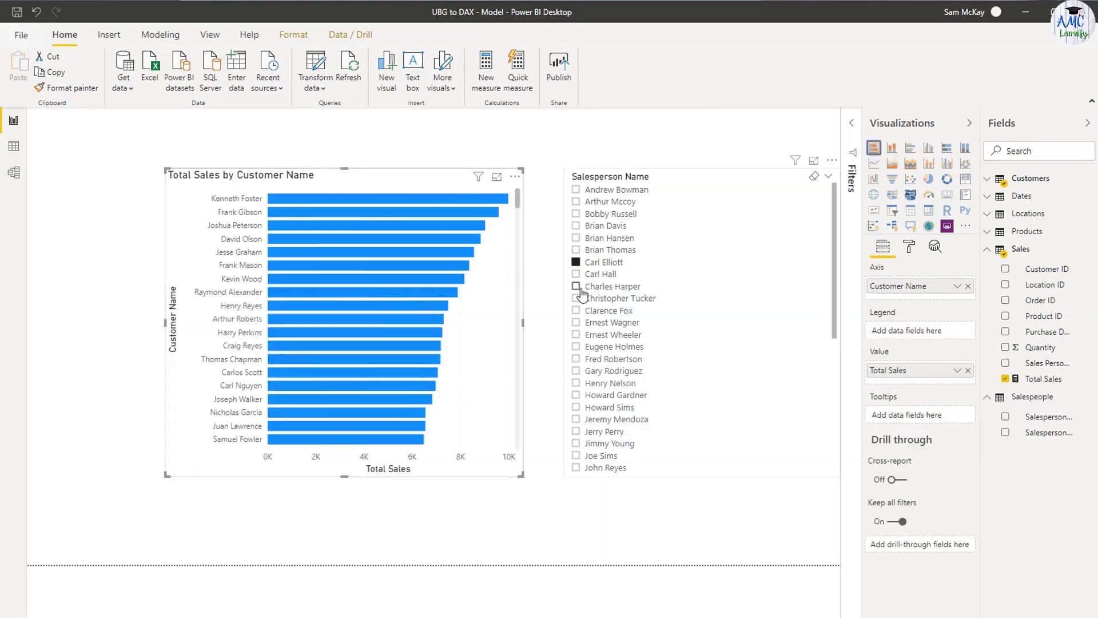
pyautogui.click(579, 334)
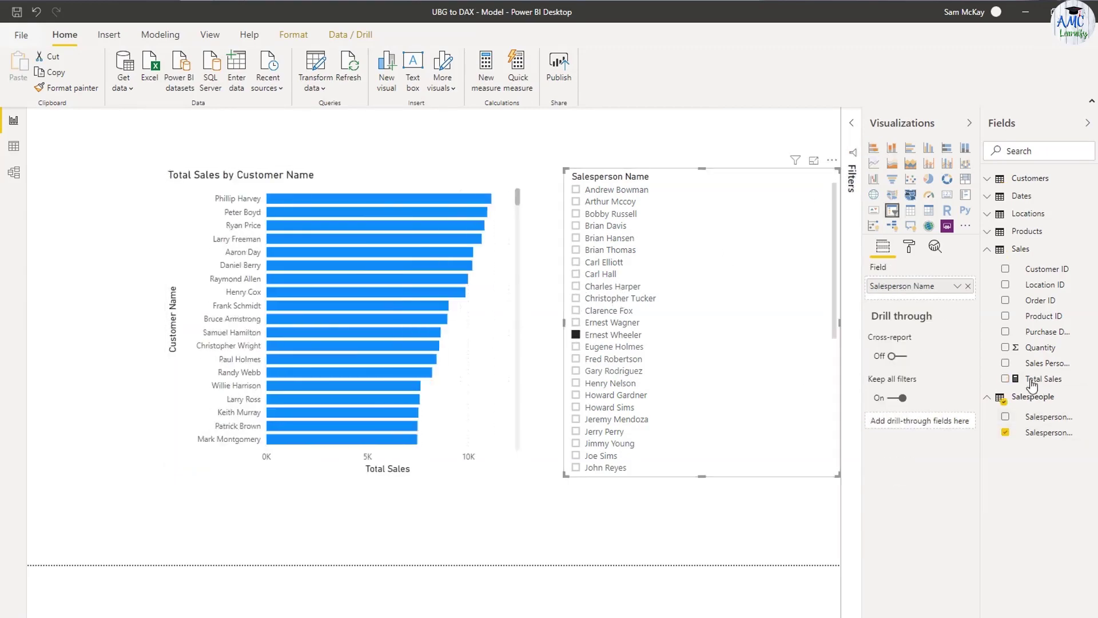
pyautogui.click(1036, 379)
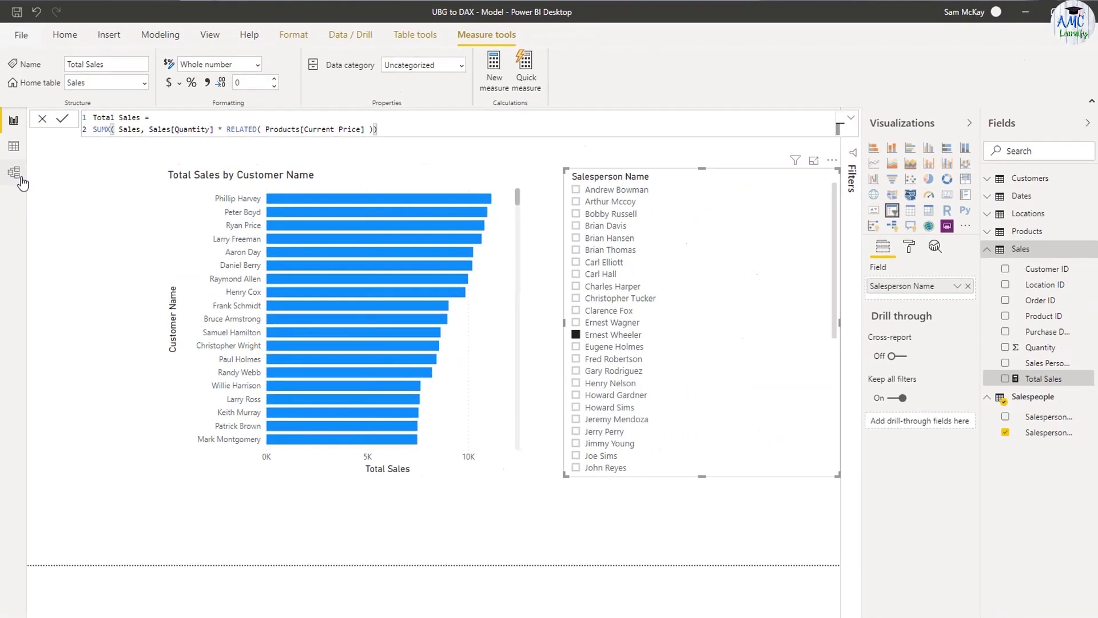
pyautogui.click(20, 179)
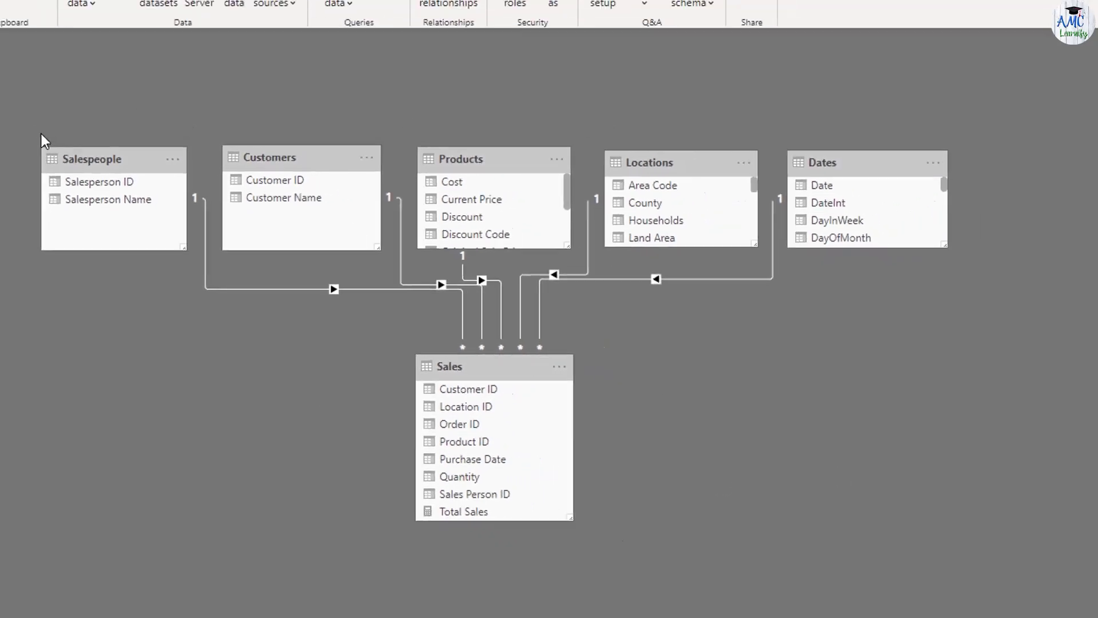
# Review the Total Sales DAX formula and change the bar chart back into a table
pyautogui.click(1, 47)
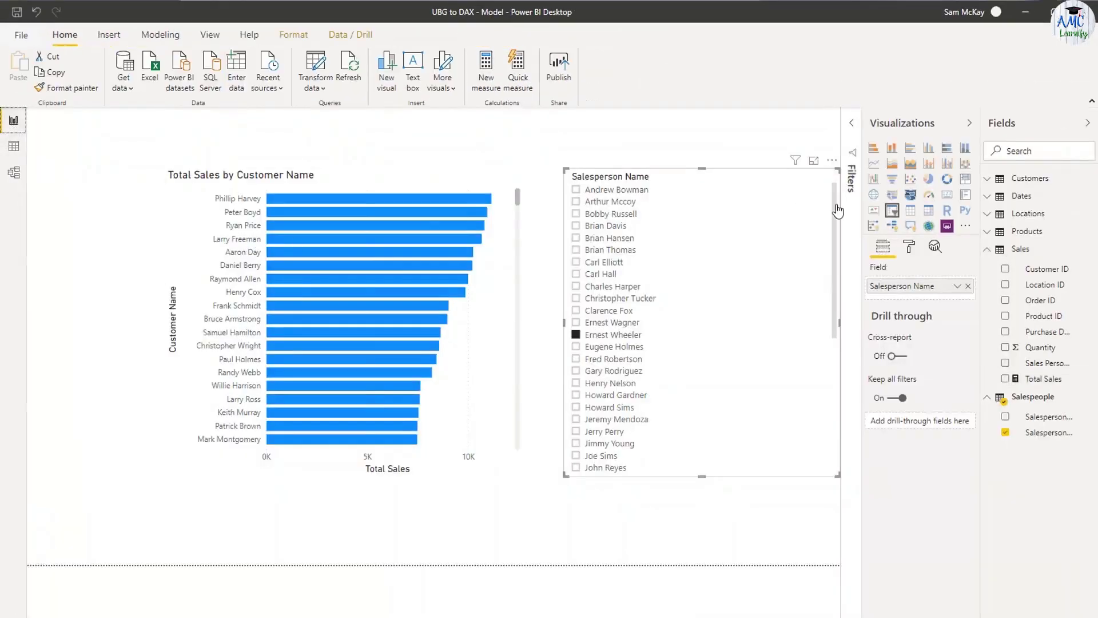
pyautogui.click(1032, 380)
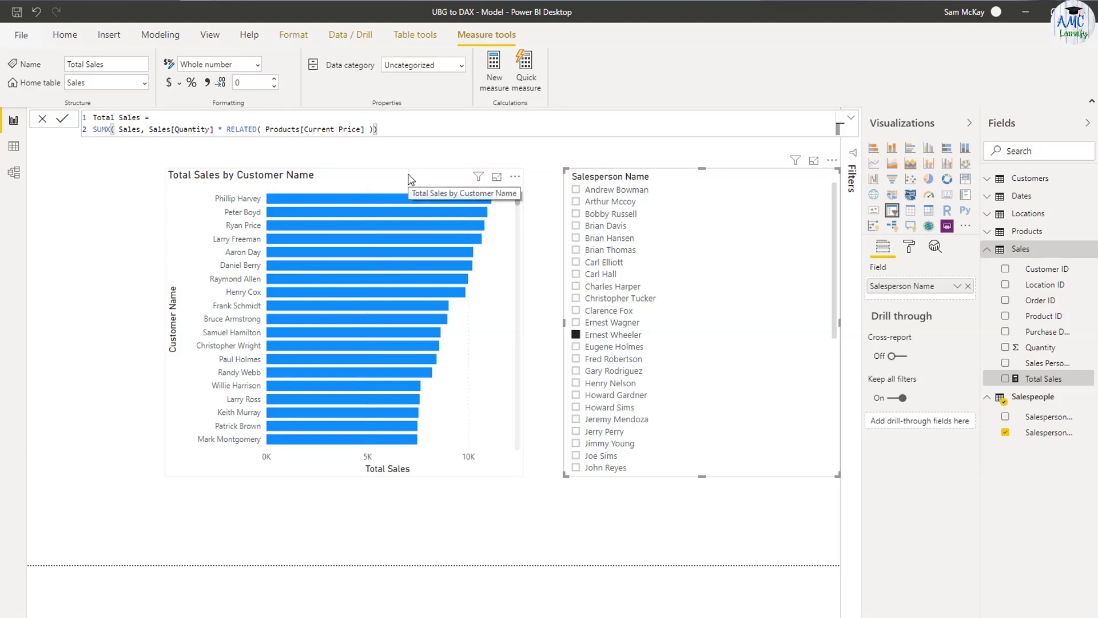
pyautogui.click(410, 179)
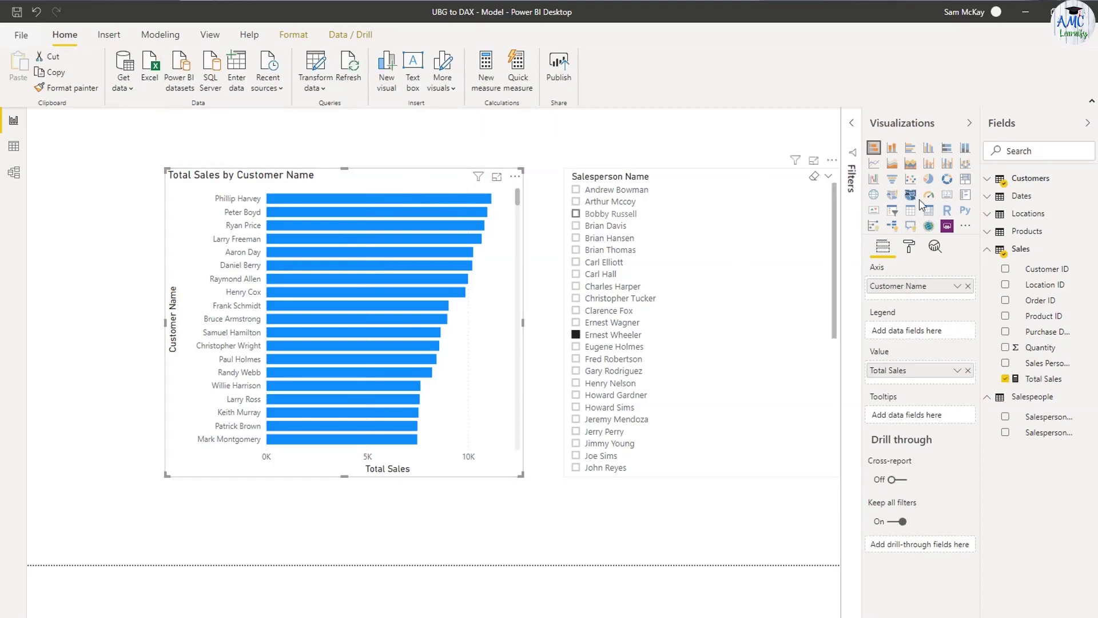
pyautogui.click(911, 212)
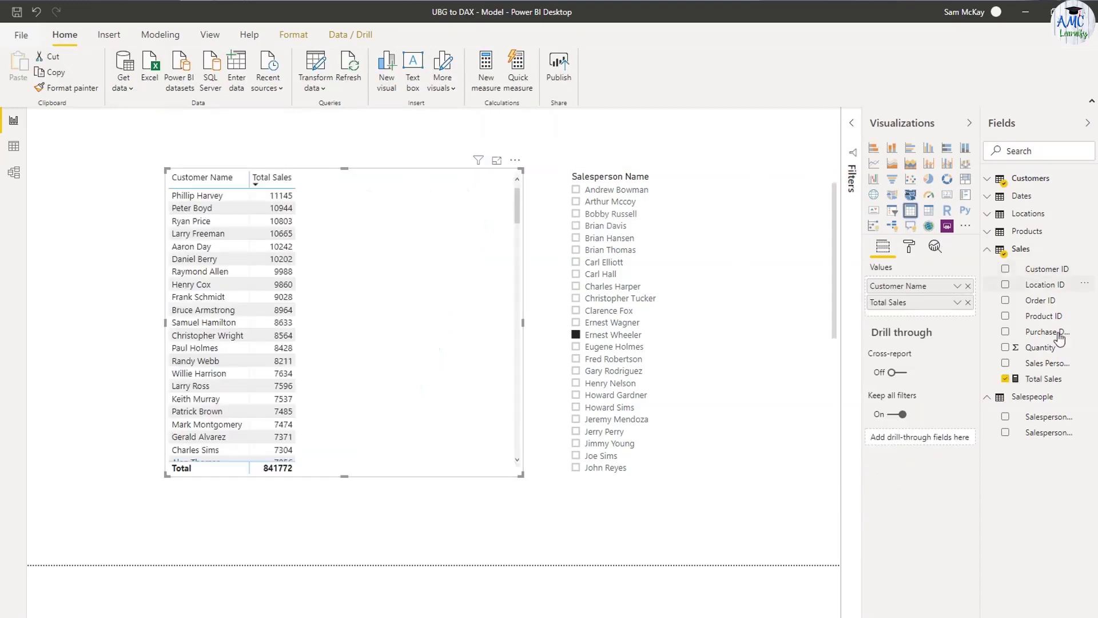
pyautogui.click(1043, 379)
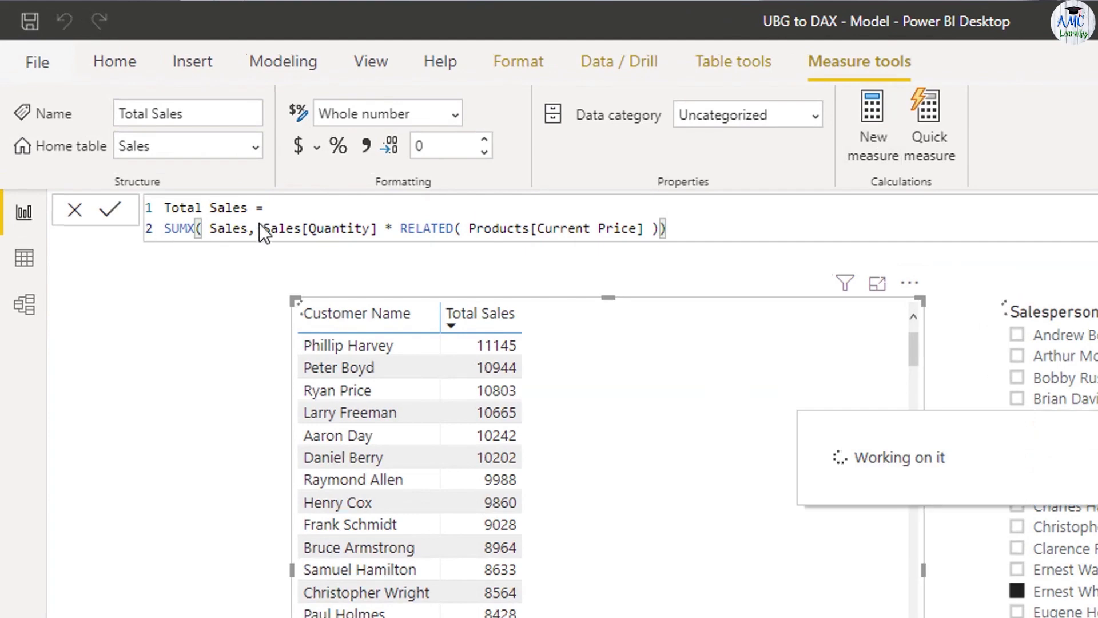
# Write the new measure Total Quantity = SUM( Sales[Quantity] ) in the formula bar
pyautogui.hotkey('ctrl', 'a')
pyautogui.write('Tot')
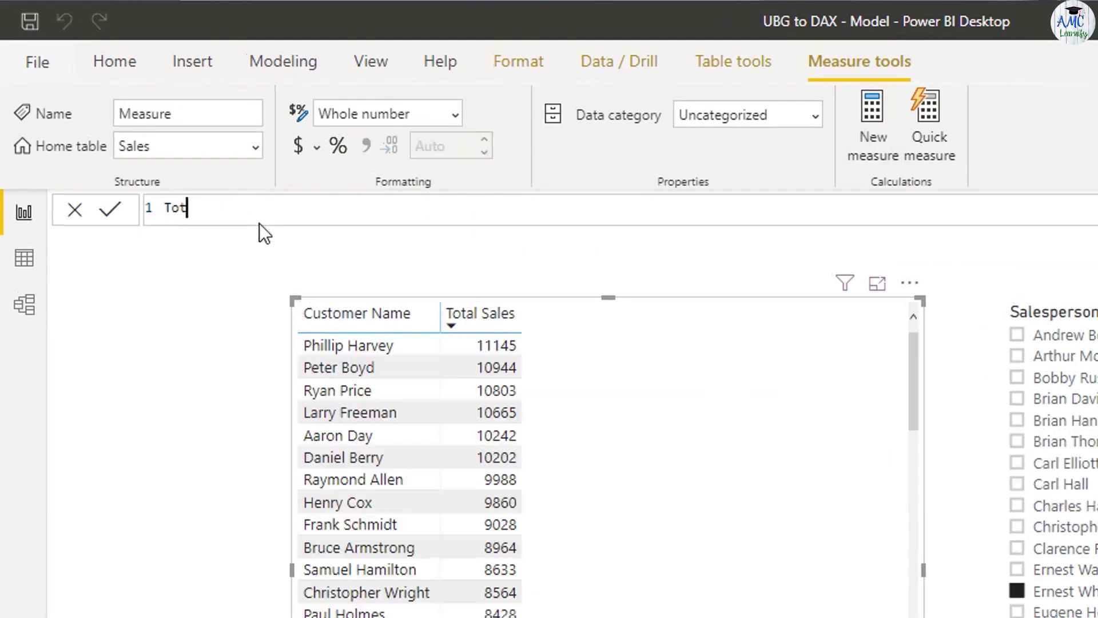
pyautogui.write('al Quantity')
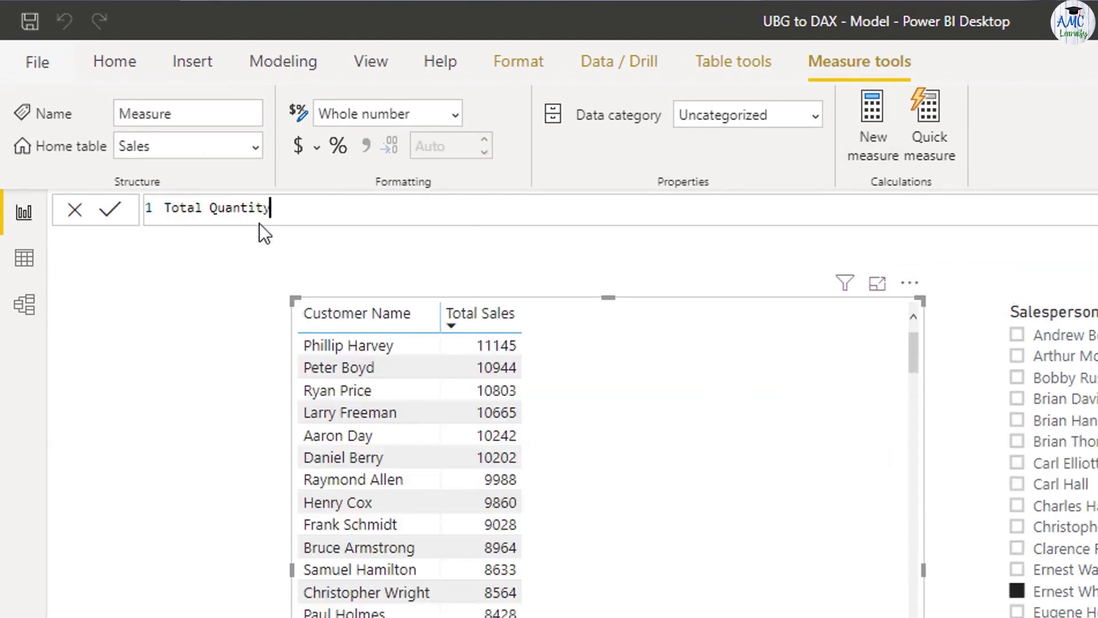
pyautogui.write(' = SUM( Sales[')
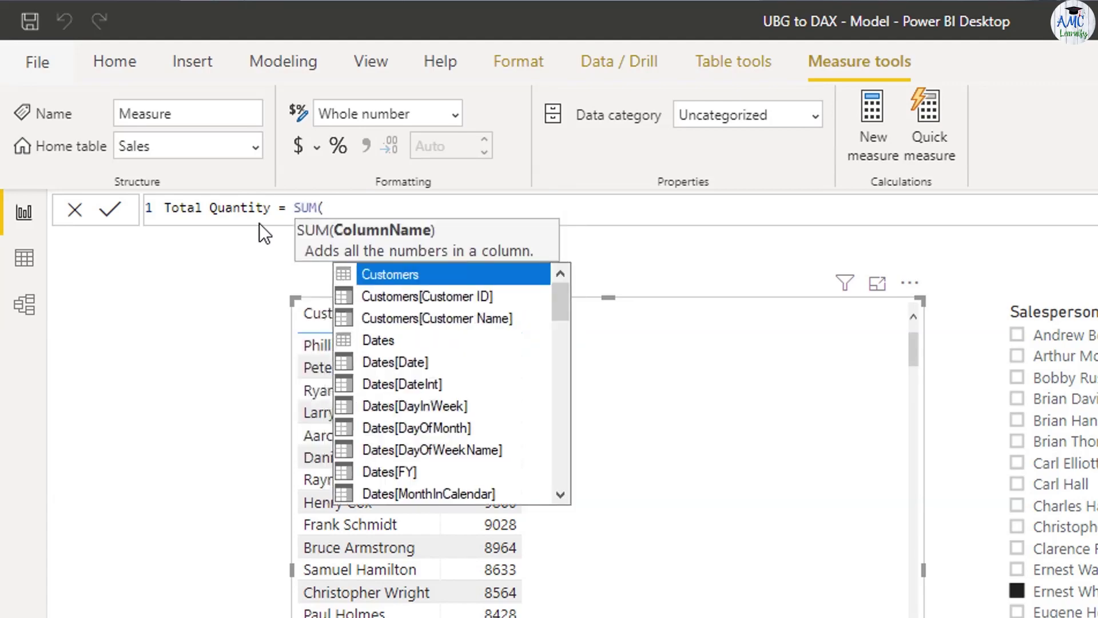
pyautogui.write('Quant')
pyautogui.press('Tab')
pyautogui.write(')')
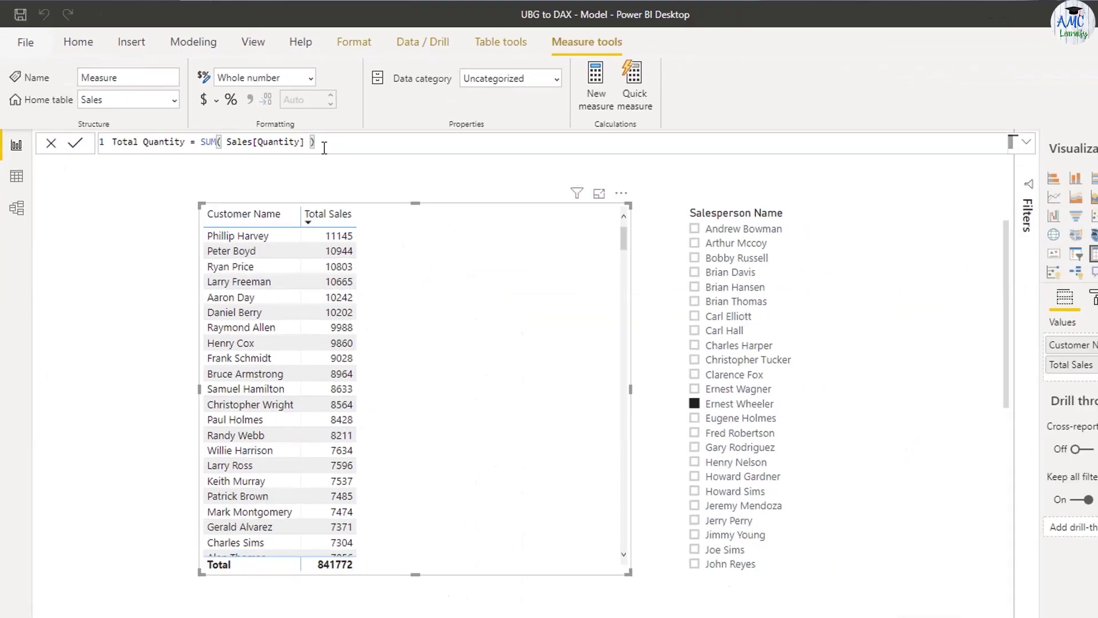
# Commit Total Quantity and add it and Product Name as columns in the table
pyautogui.press('Return')
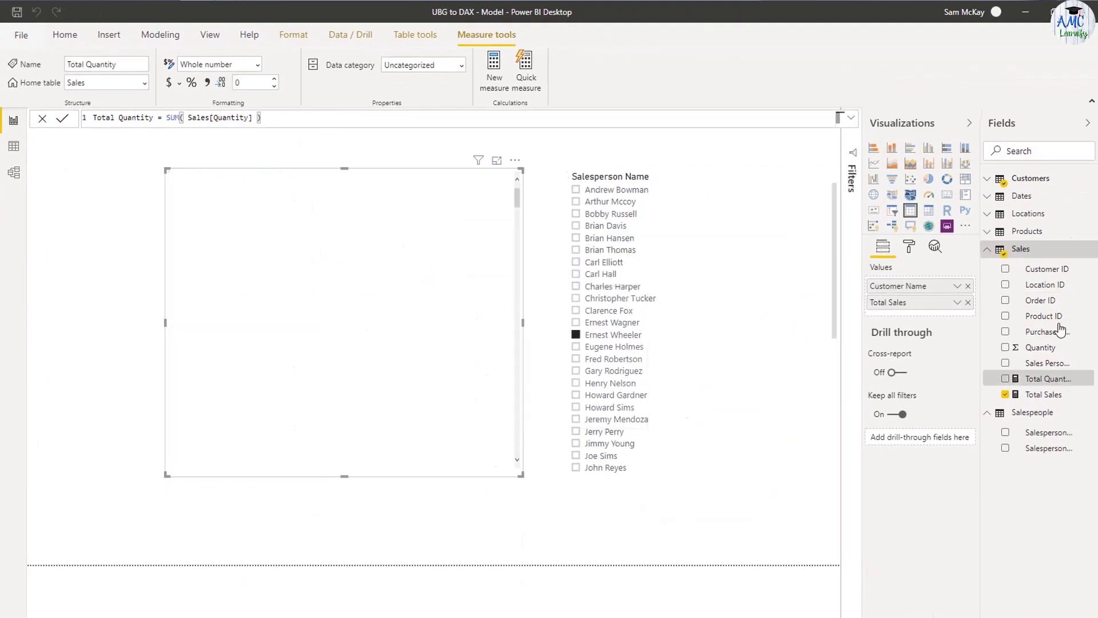
pyautogui.moveTo(1046, 380); pyautogui.dragTo(383, 318)
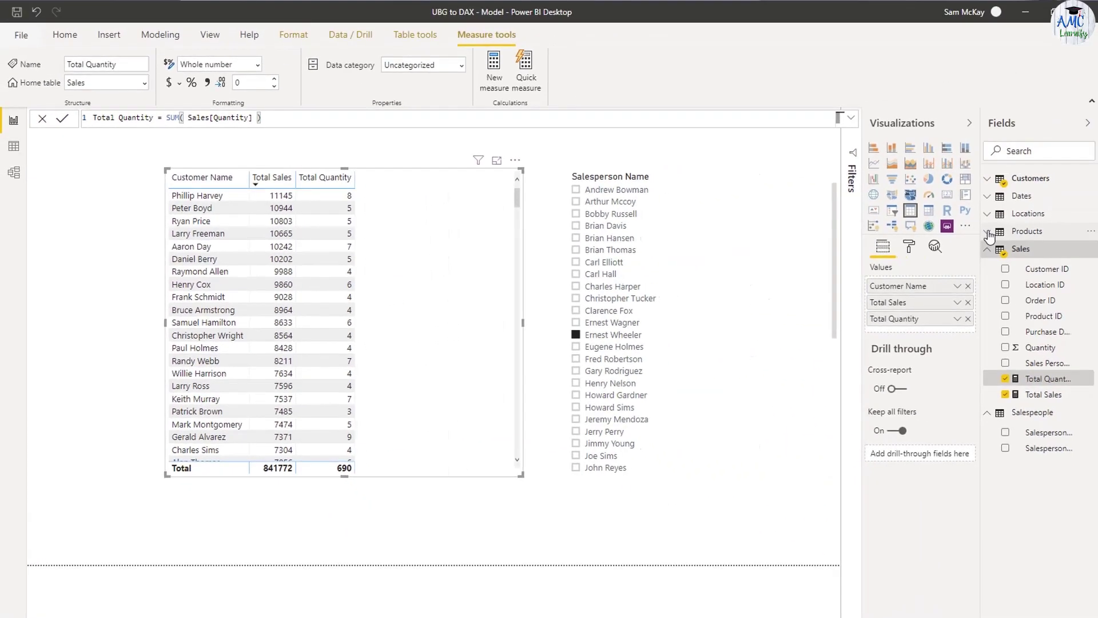
pyautogui.click(990, 234)
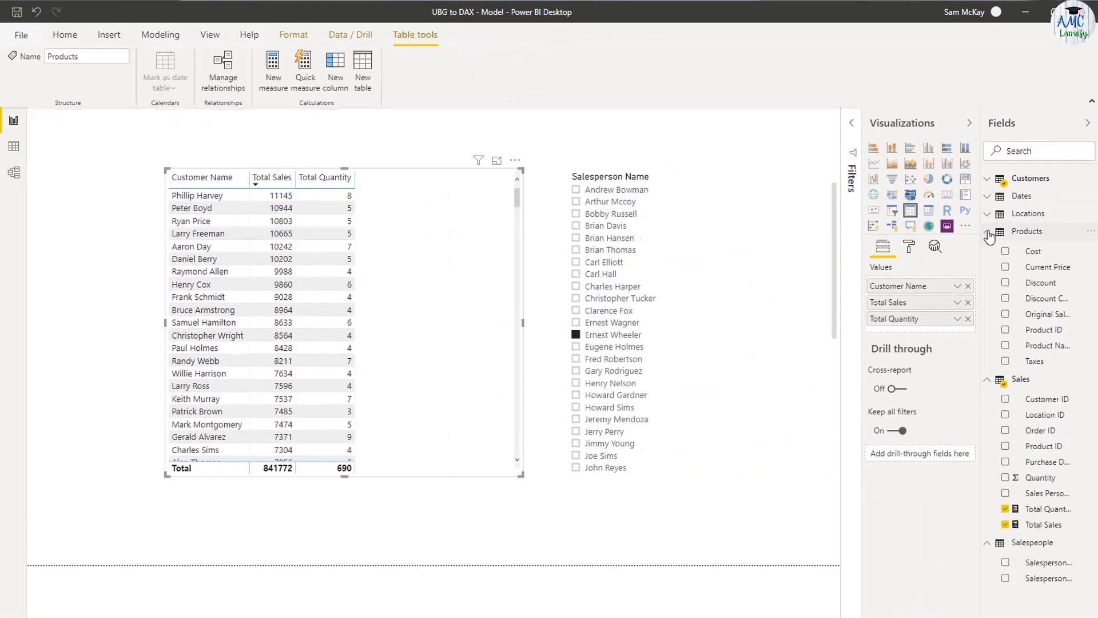
pyautogui.moveTo(973, 124); pyautogui.dragTo(918, 124)
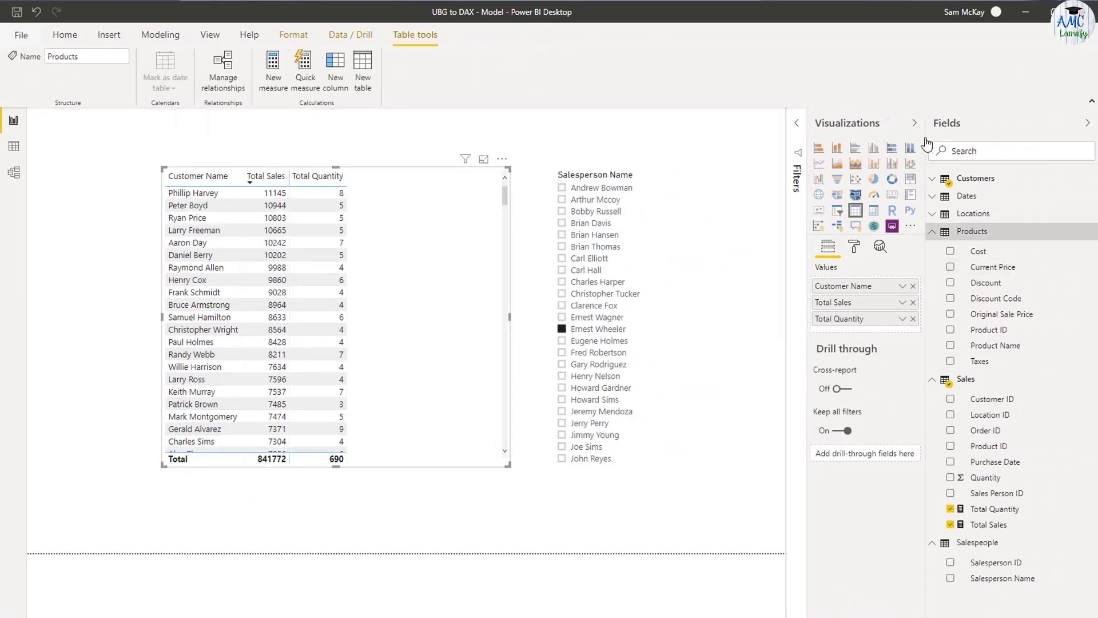
pyautogui.moveTo(948, 333); pyautogui.dragTo(890, 301)
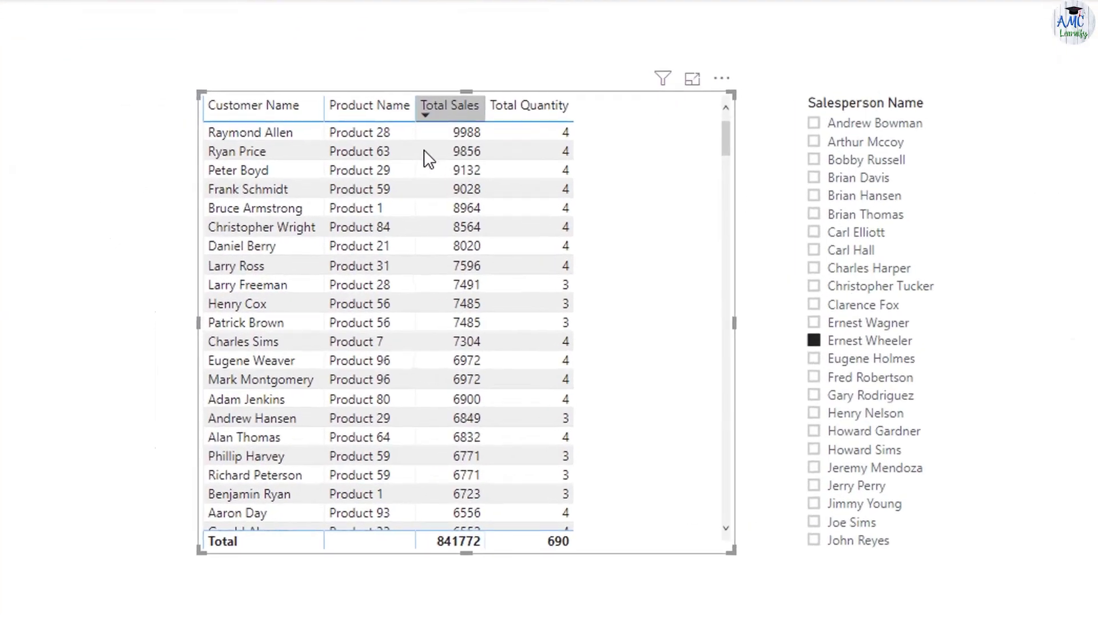
# Sort the table by Total Sales descending and switch to the model diagram
pyautogui.click(450, 106)
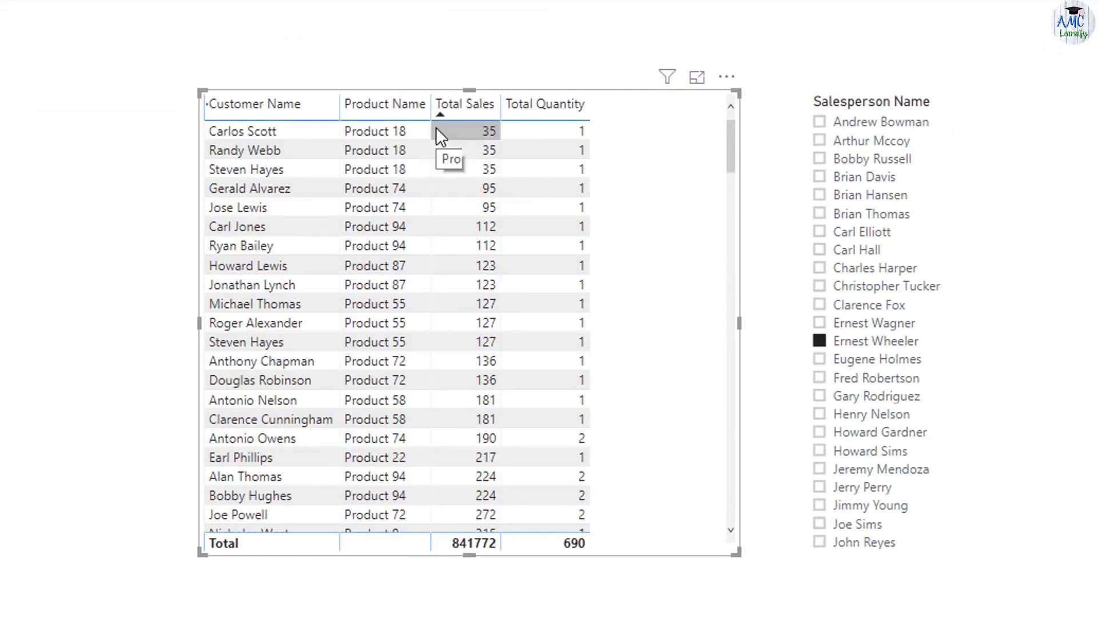
pyautogui.click(452, 105)
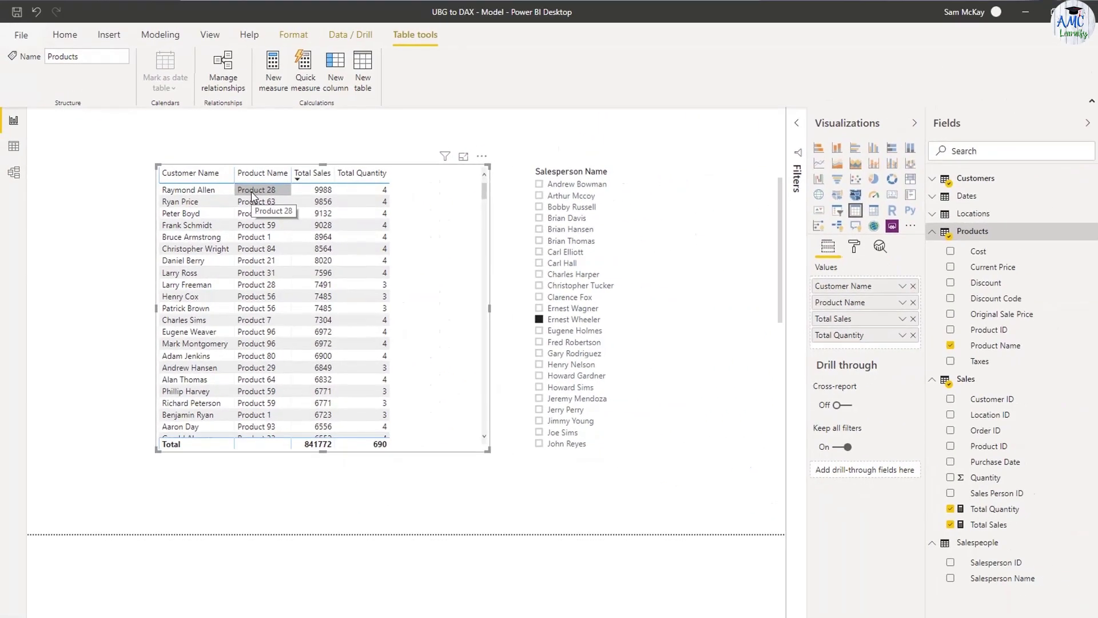
pyautogui.click(15, 173)
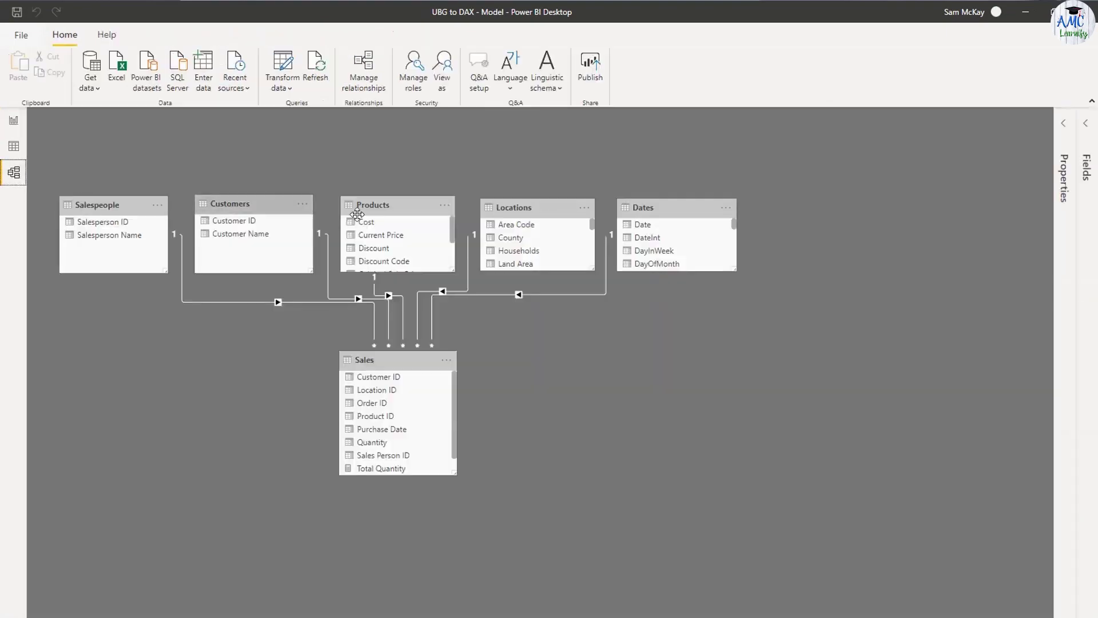
pyautogui.click(15, 148)
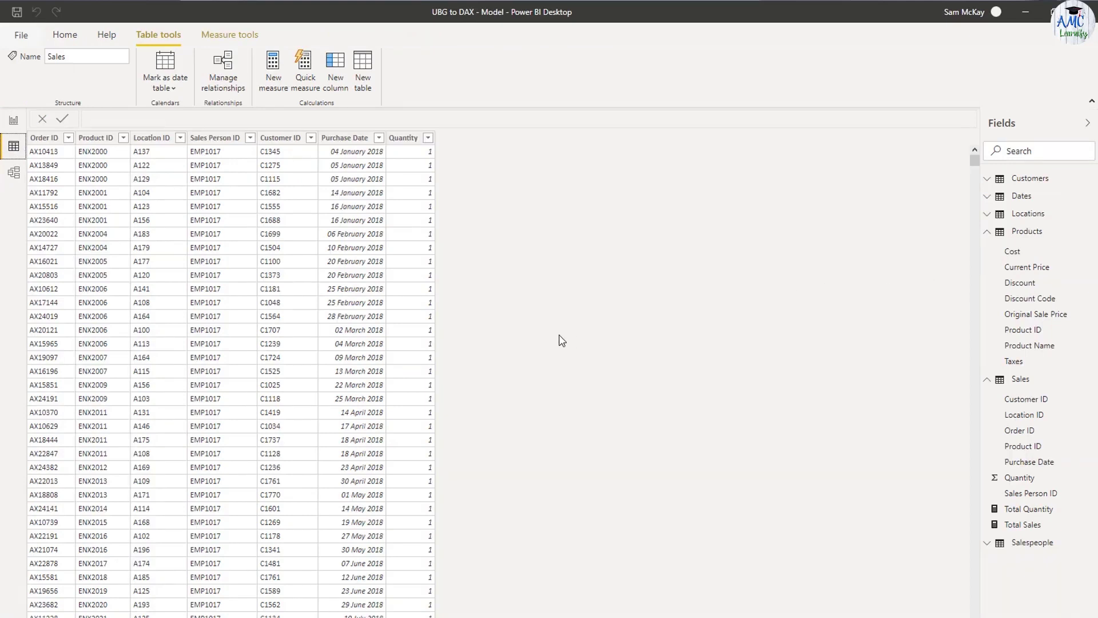
pyautogui.click(988, 232)
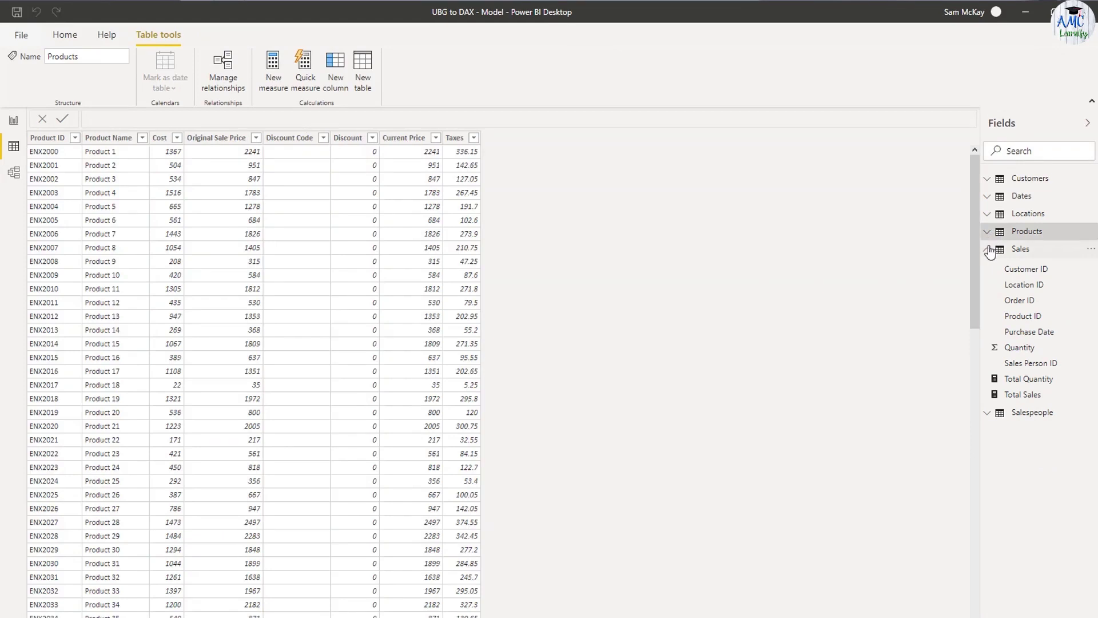
pyautogui.click(988, 249)
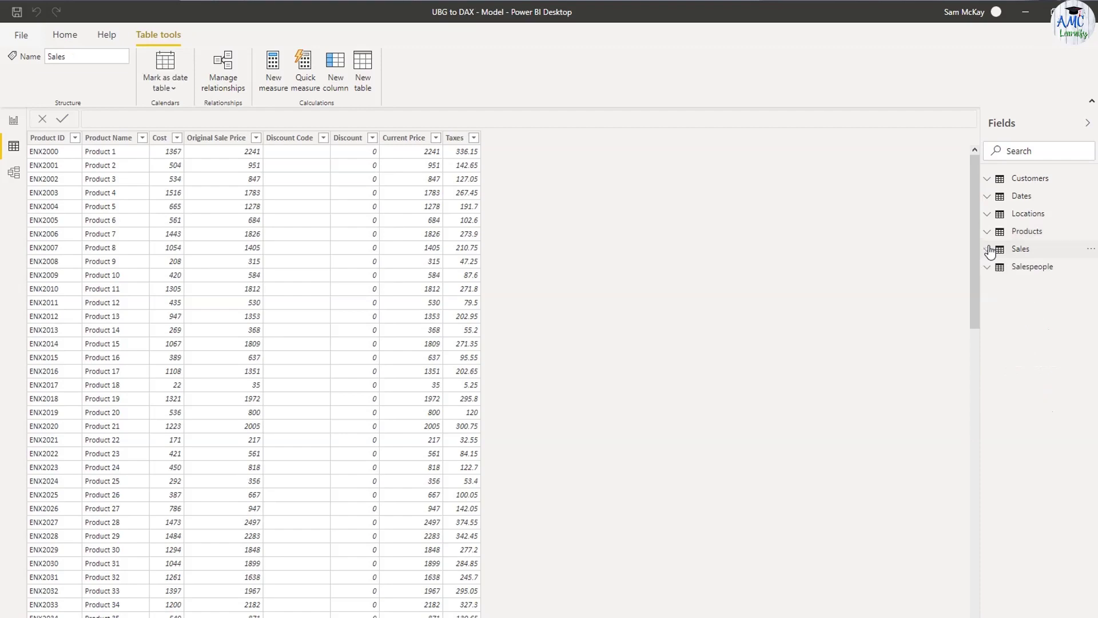
pyautogui.click(14, 172)
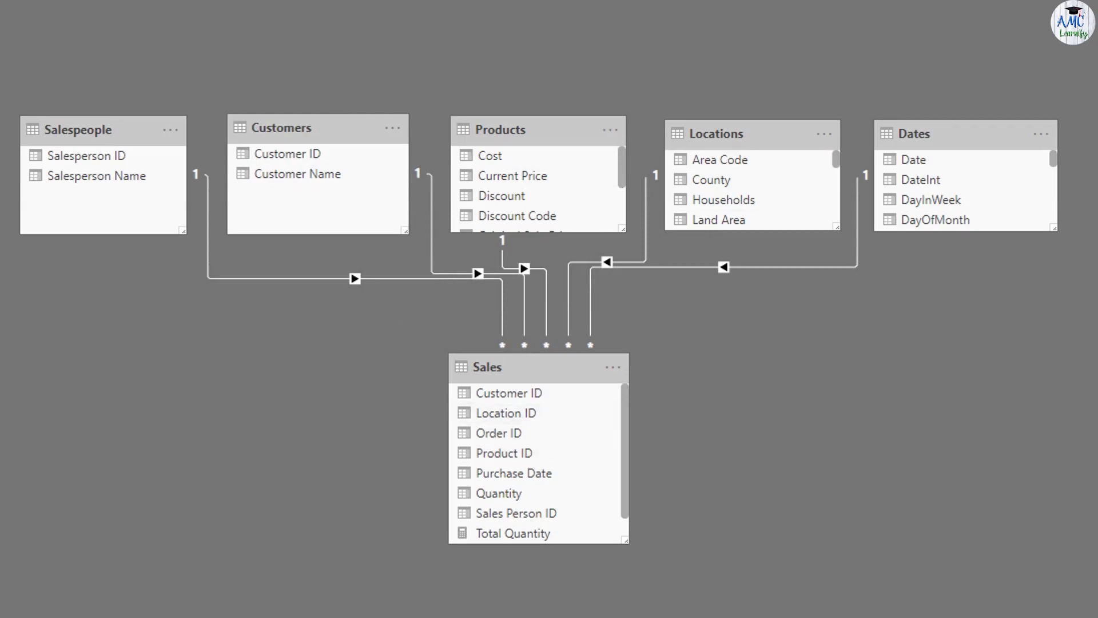
# Show the Dates table's rows in the data grid and scroll across its columns
pyautogui.click(12, 147)
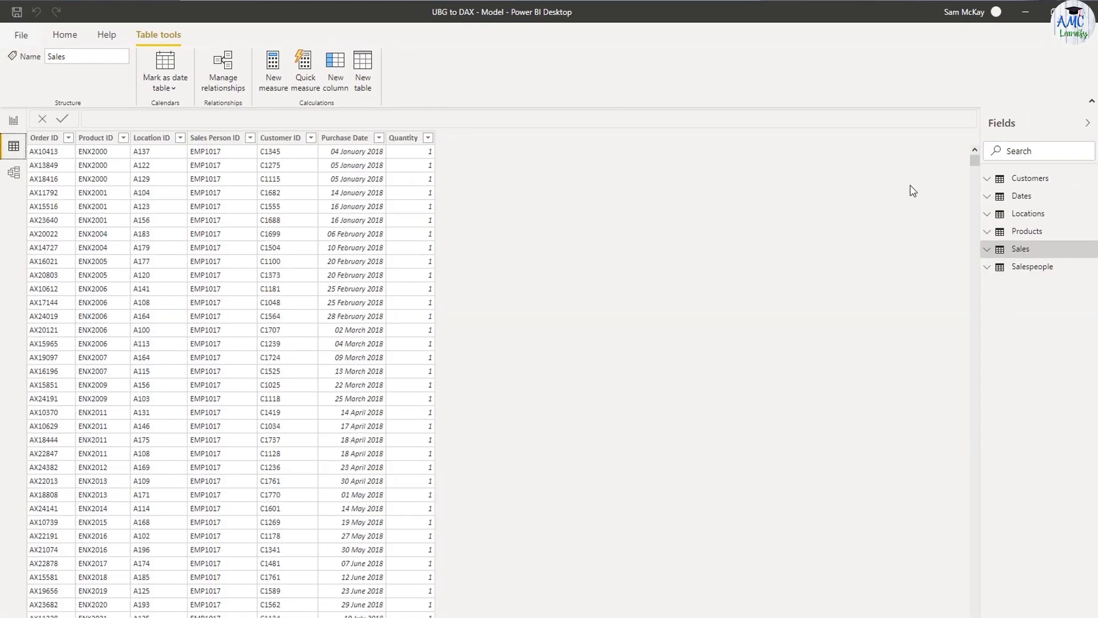
pyautogui.click(1020, 198)
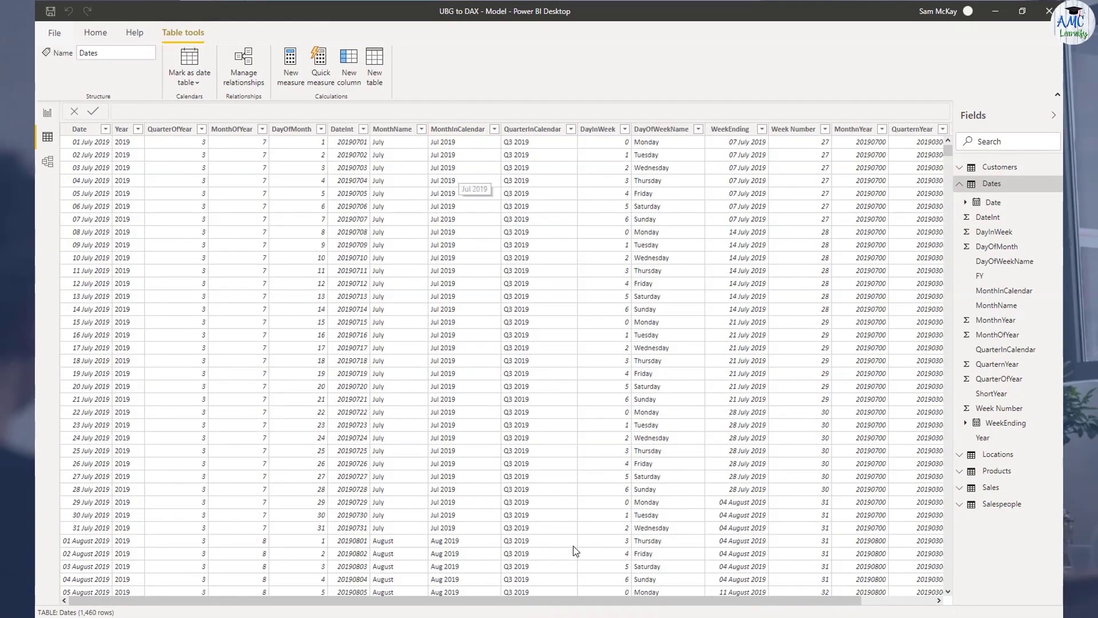
pyautogui.moveTo(658, 600); pyautogui.dragTo(734, 612)
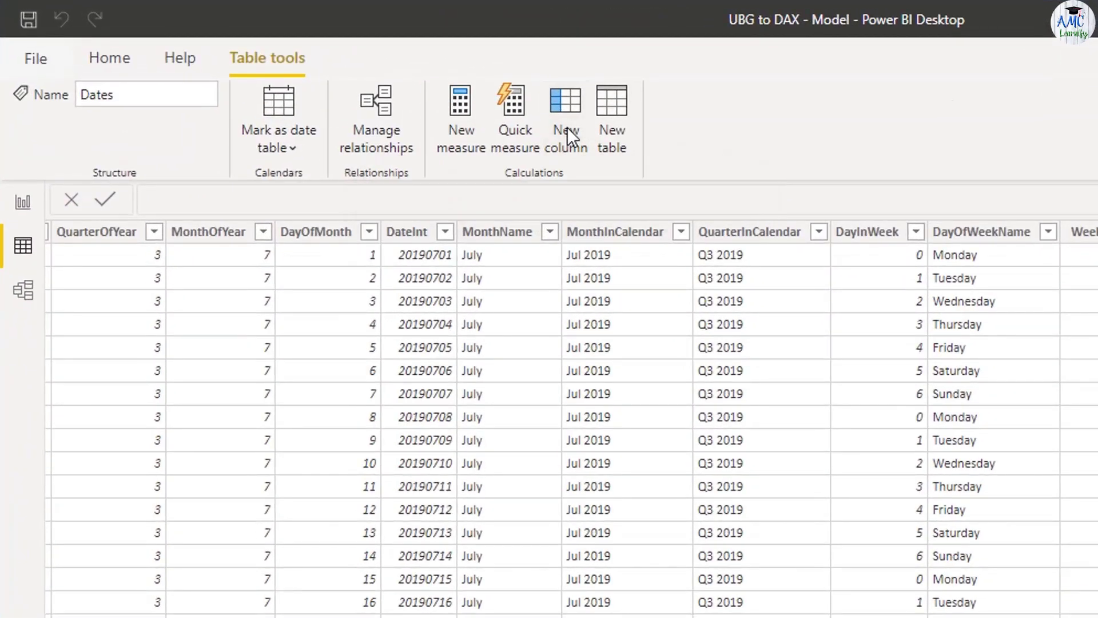
# Create the calculated column Short Month = LEFT( Dates[MonthName], 3 ) on Dates
pyautogui.click(567, 130)
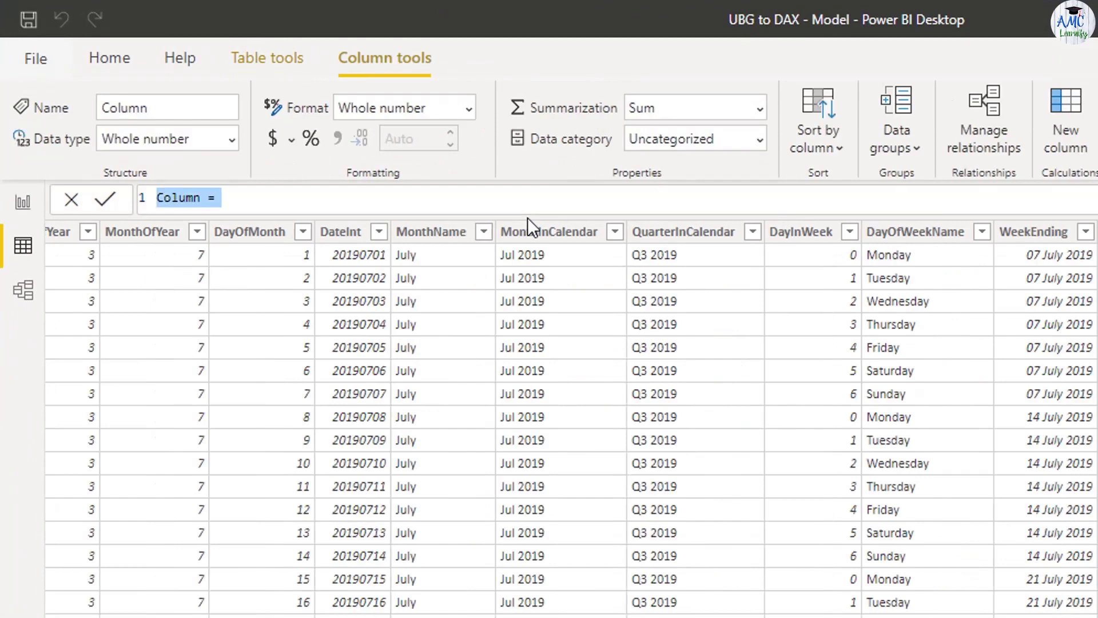
pyautogui.write('Short Mon')
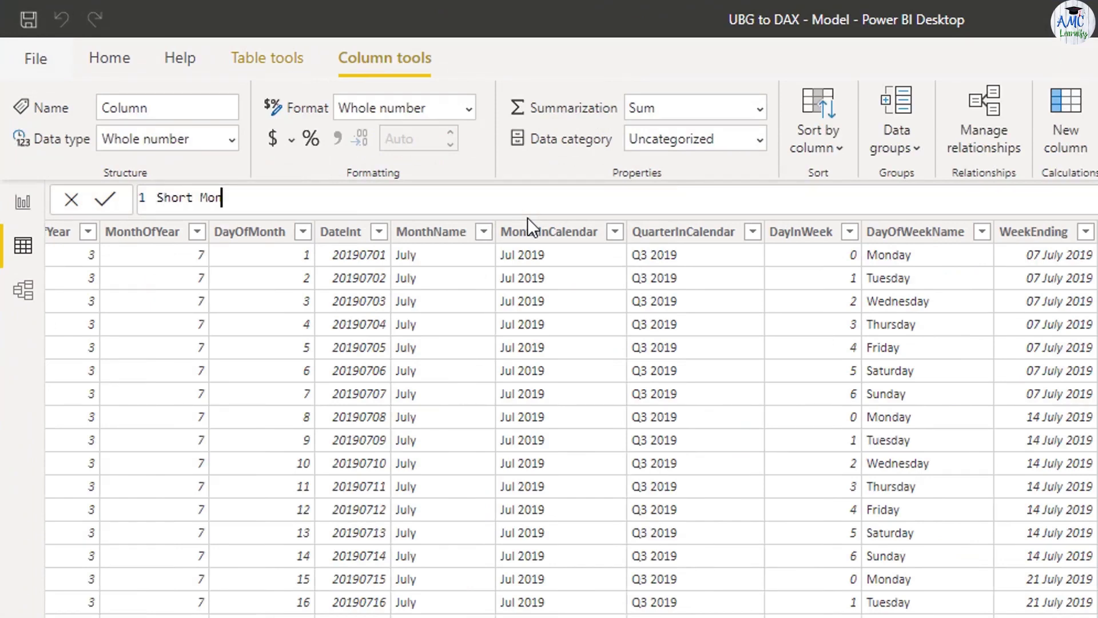
pyautogui.write('th = LEFT')
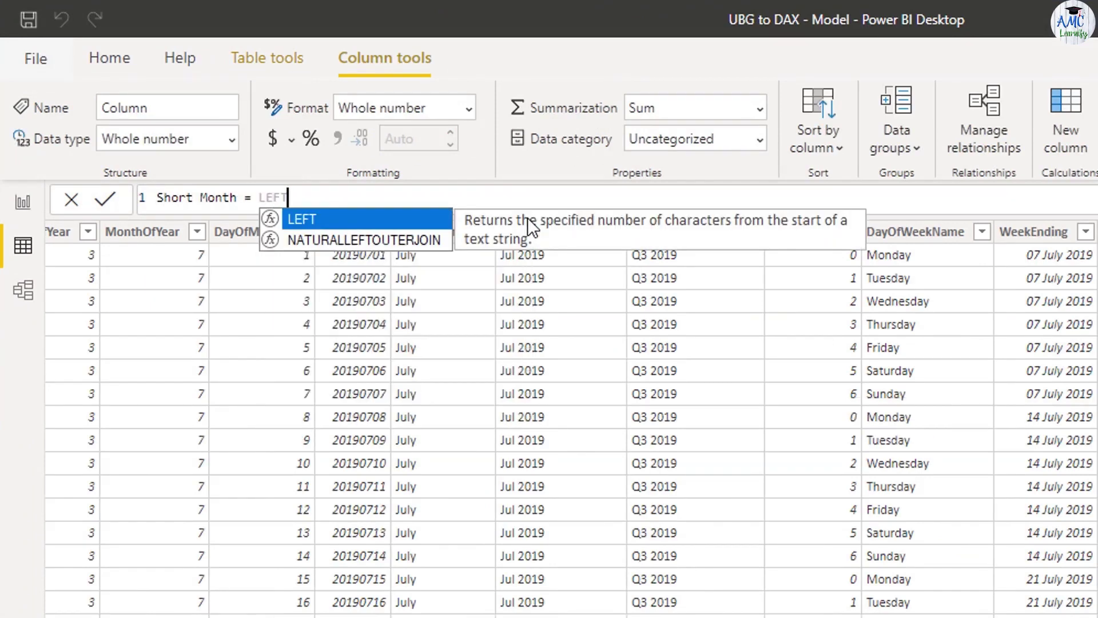
pyautogui.write('(')
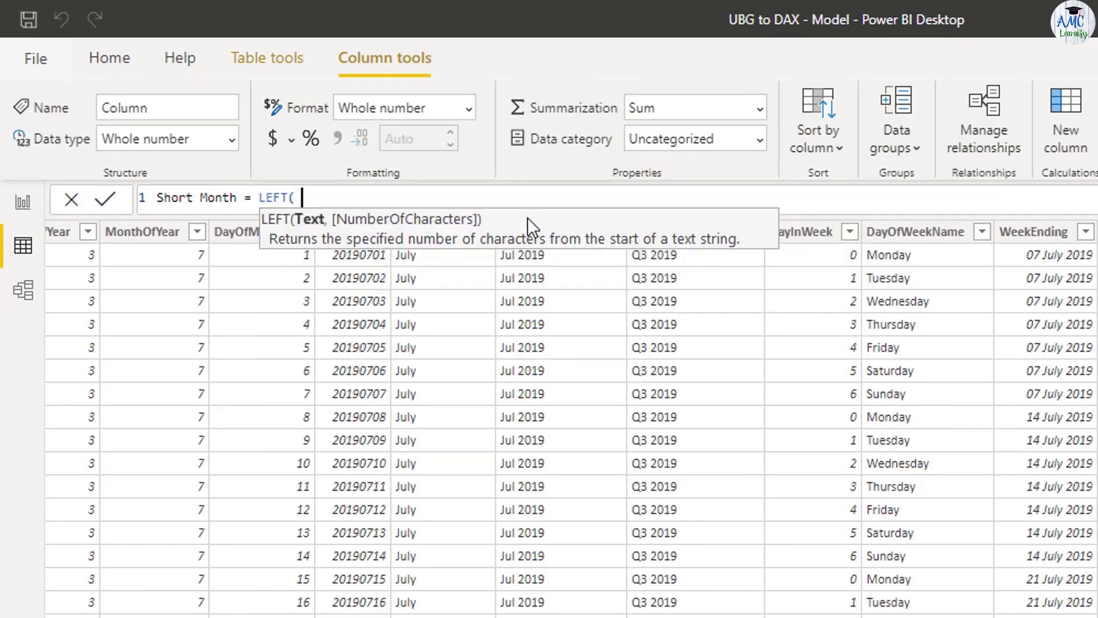
pyautogui.write(' Dates[MonthName],')
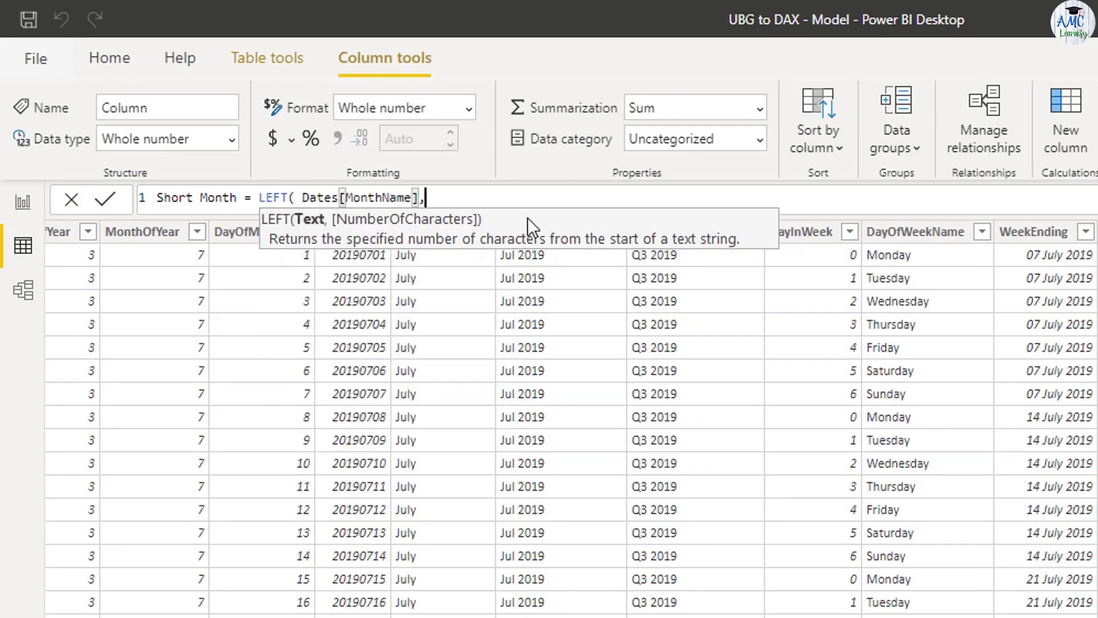
pyautogui.write(' 3 )')
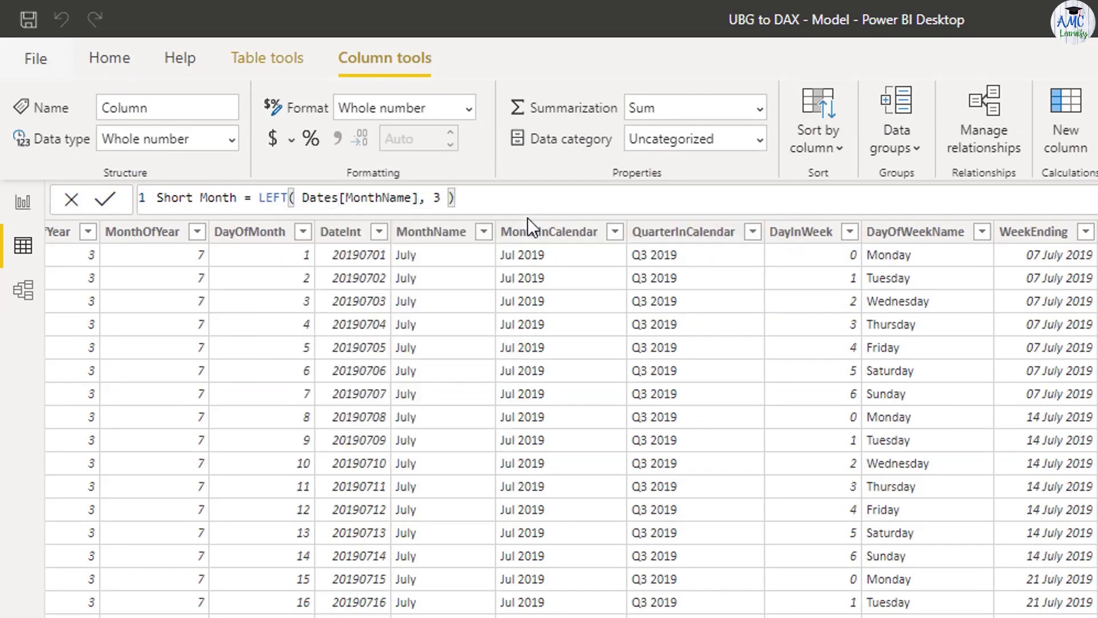
pyautogui.press('Return')
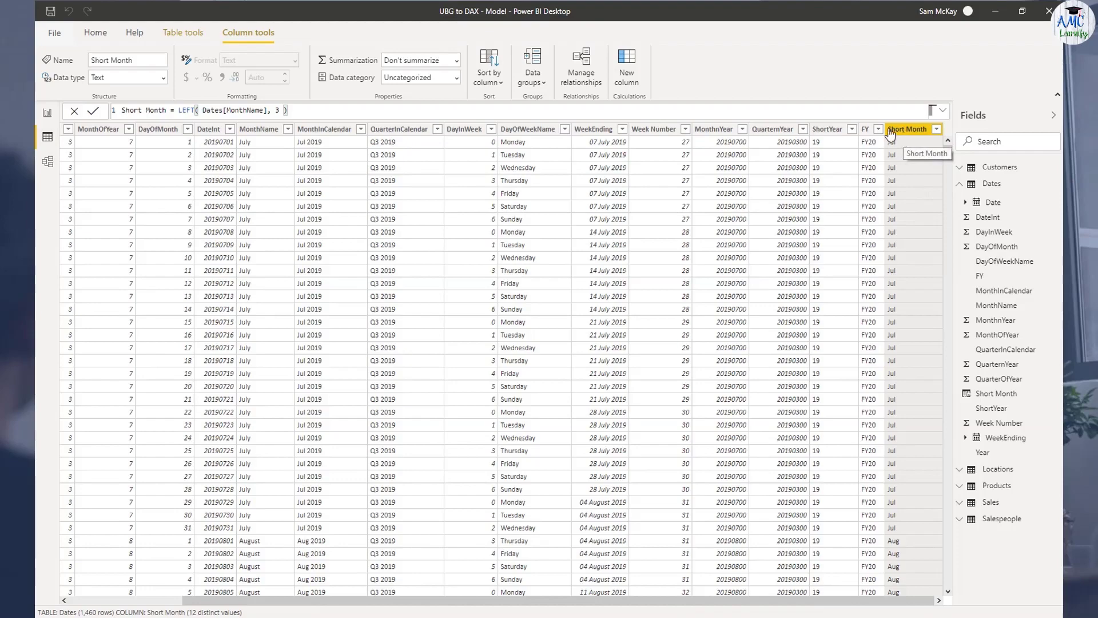
# Add a compact Short Month slicer to the left of the sales table
pyautogui.click(47, 112)
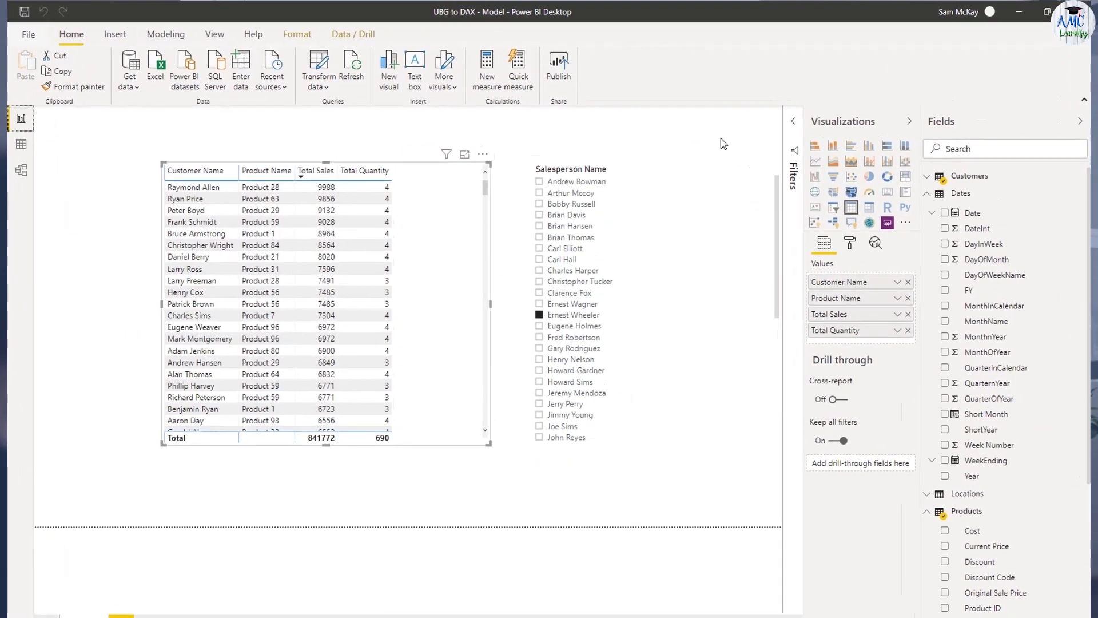
pyautogui.moveTo(157, 163); pyautogui.dragTo(229, 165)
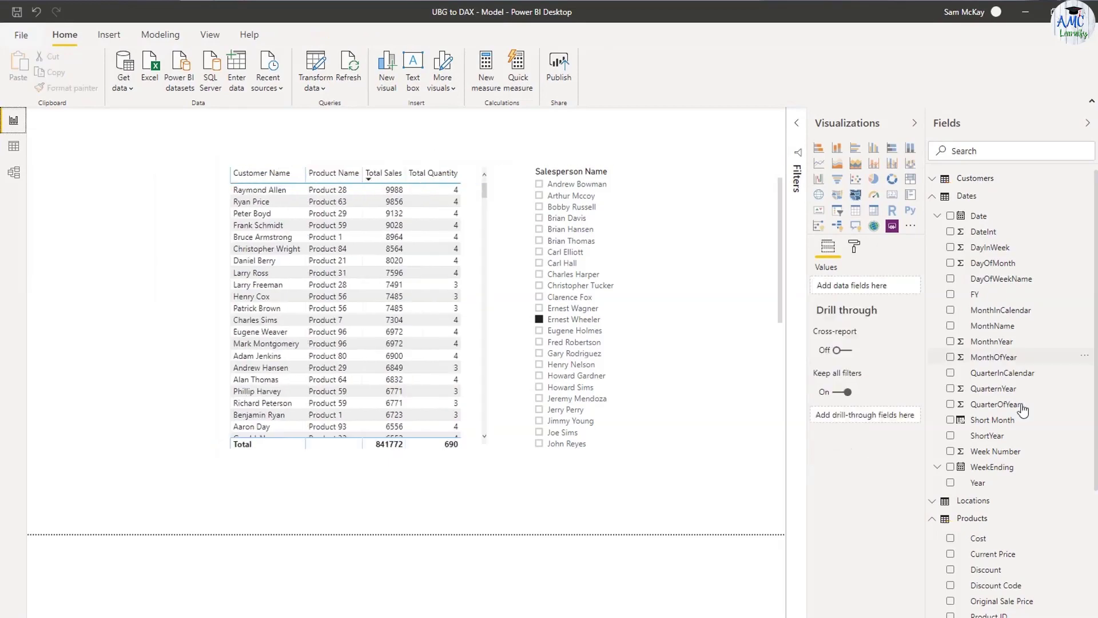
pyautogui.moveTo(993, 420); pyautogui.dragTo(141, 240)
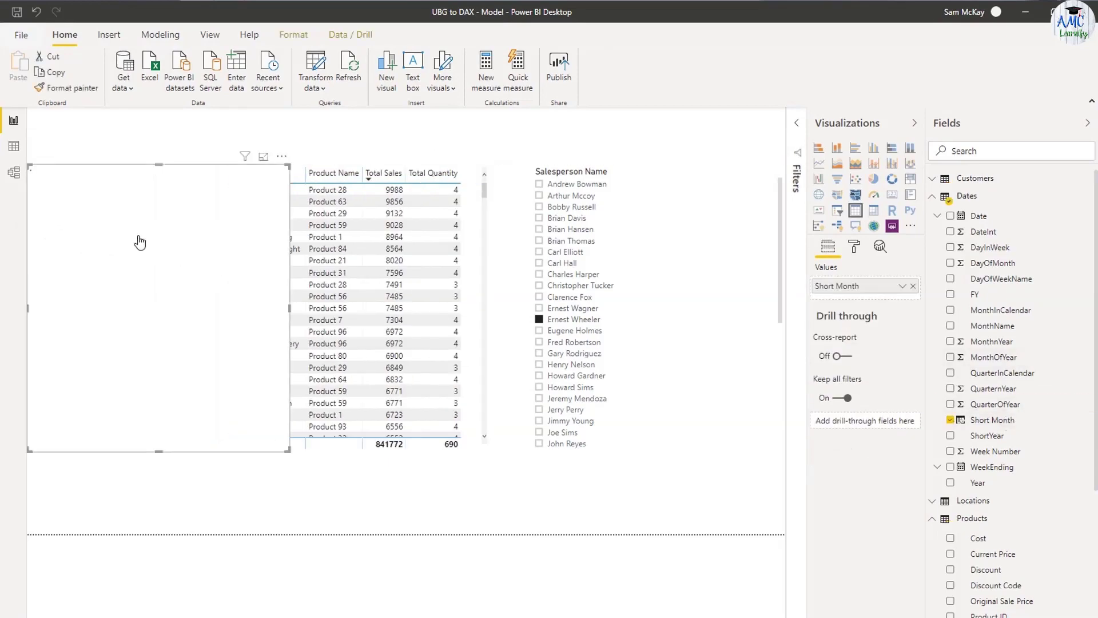
pyautogui.click(837, 210)
pyautogui.moveTo(282, 445); pyautogui.dragTo(167, 409)
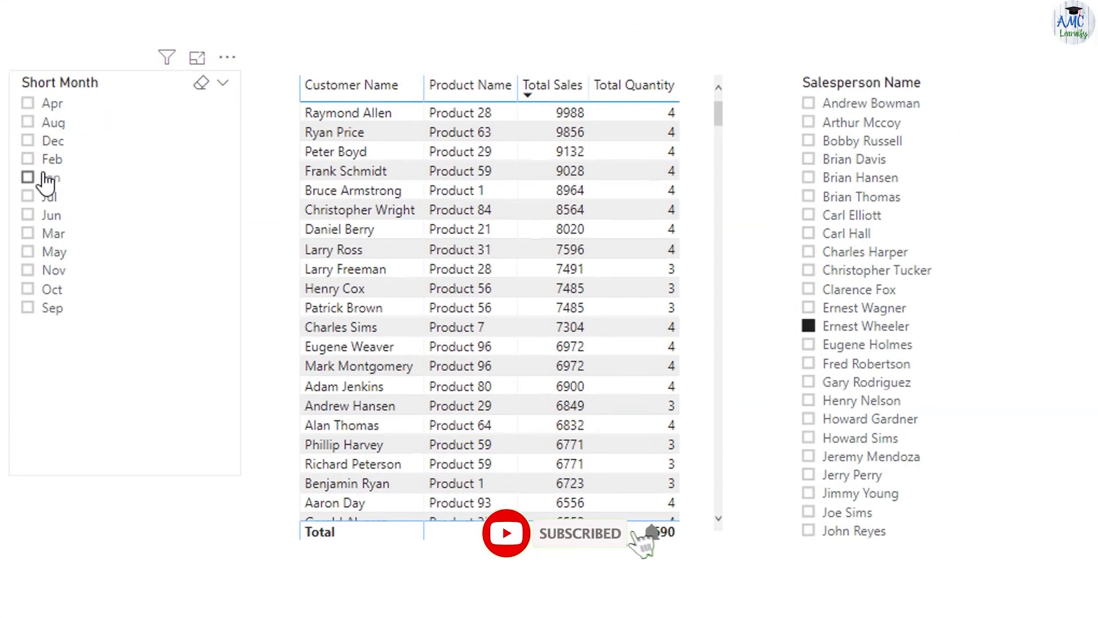
# Test the Short Month slicer by filtering the sales table to Jan, Dec, then Mar
pyautogui.click(49, 229)
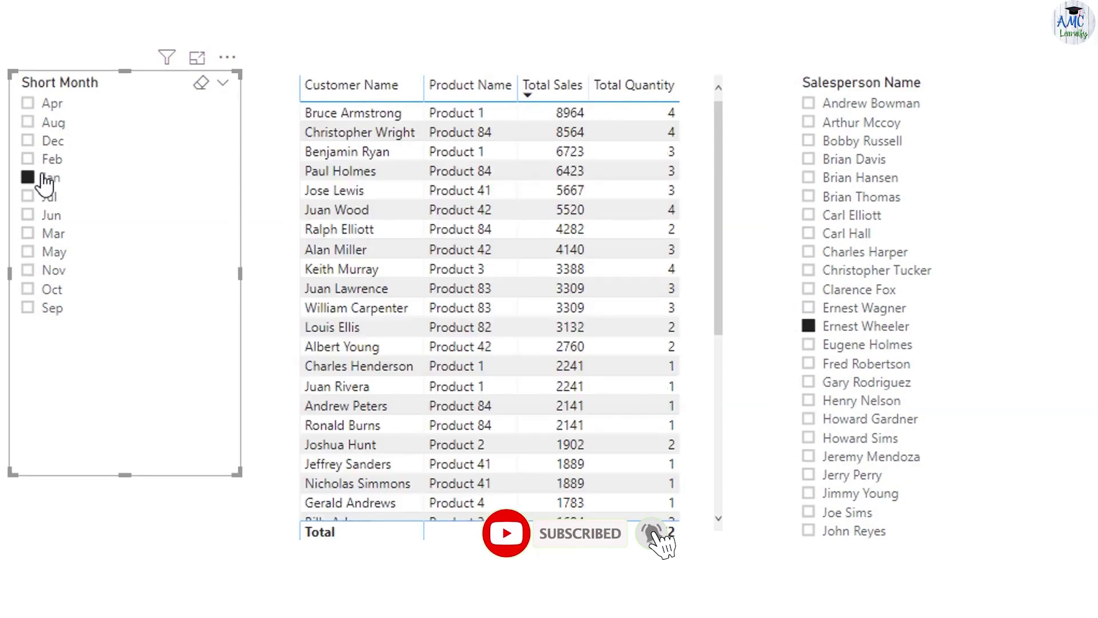
pyautogui.click(52, 140)
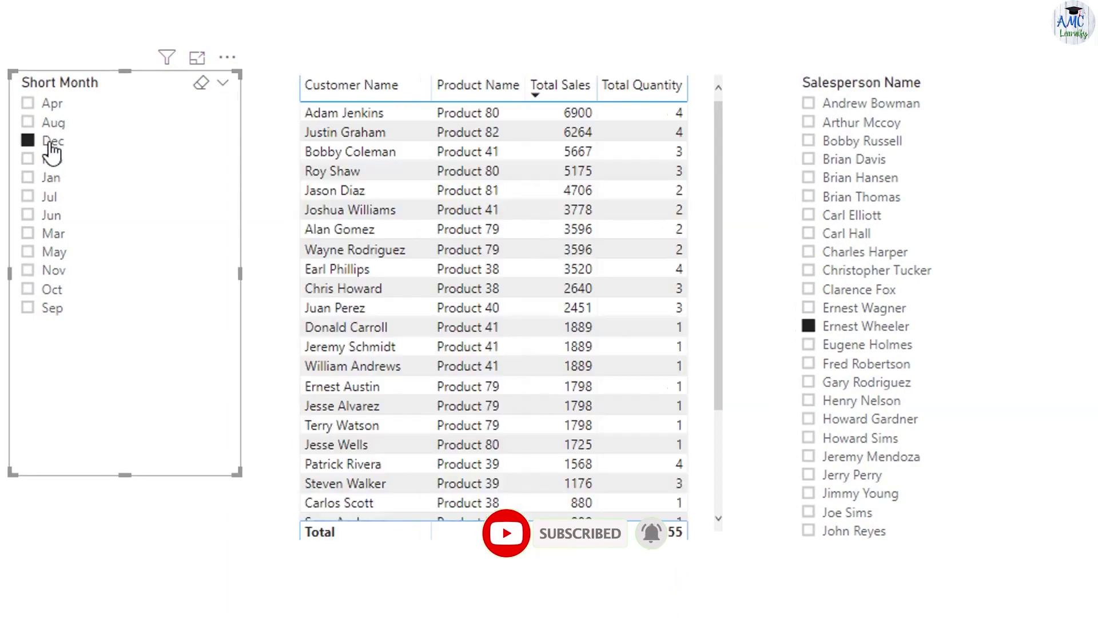
pyautogui.click(51, 232)
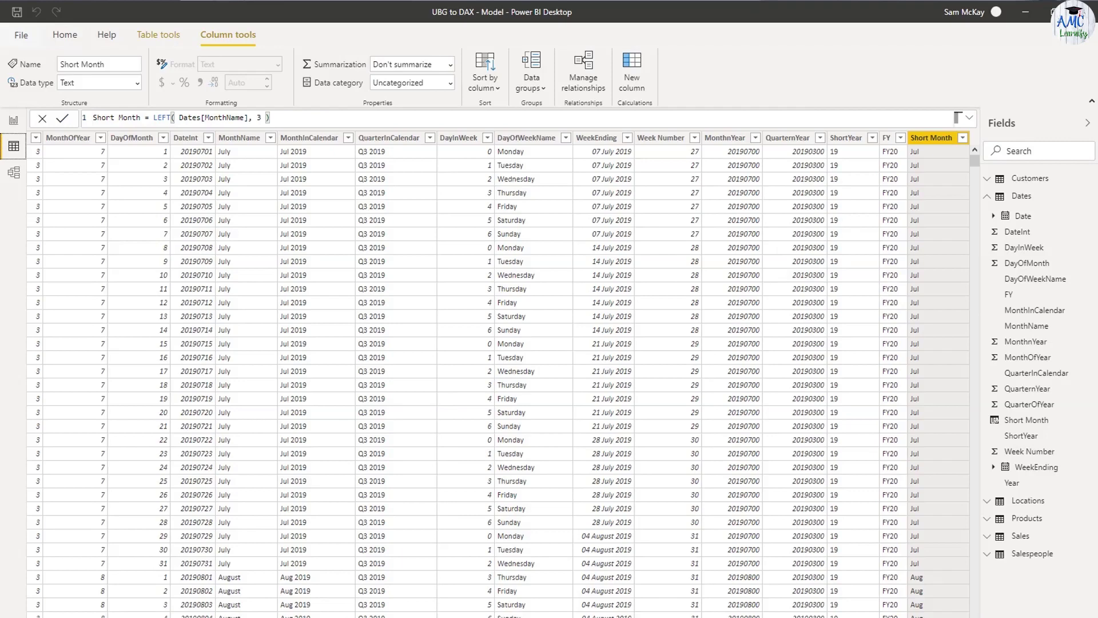
# Set the Short Month column's Sort by column option to MonthOfYear
pyautogui.hscroll(-5, 504, 371)
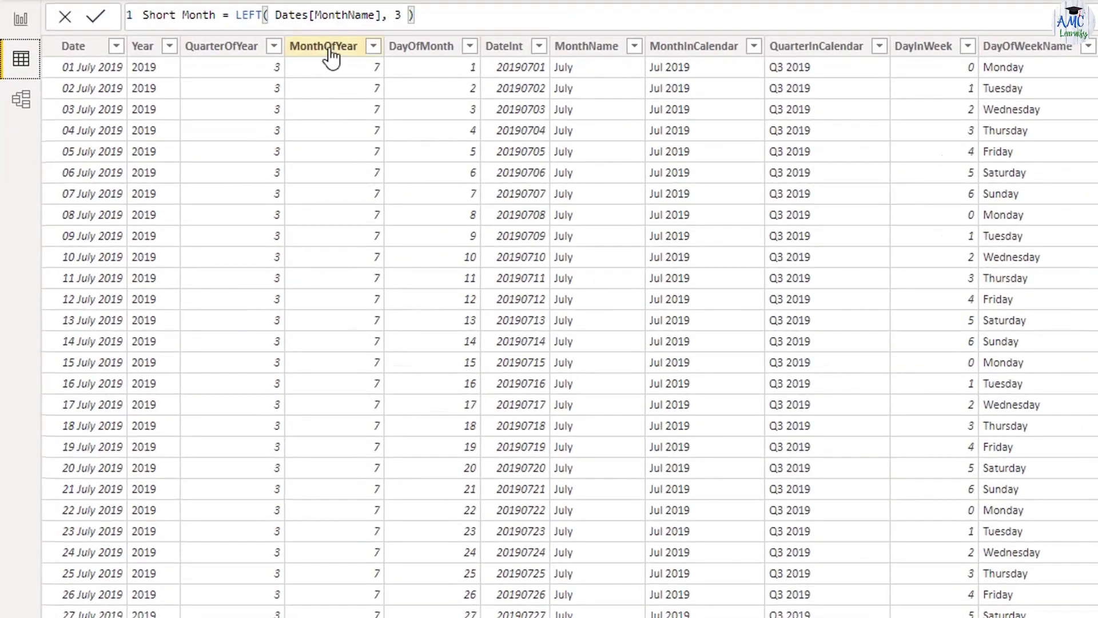
pyautogui.click(330, 50)
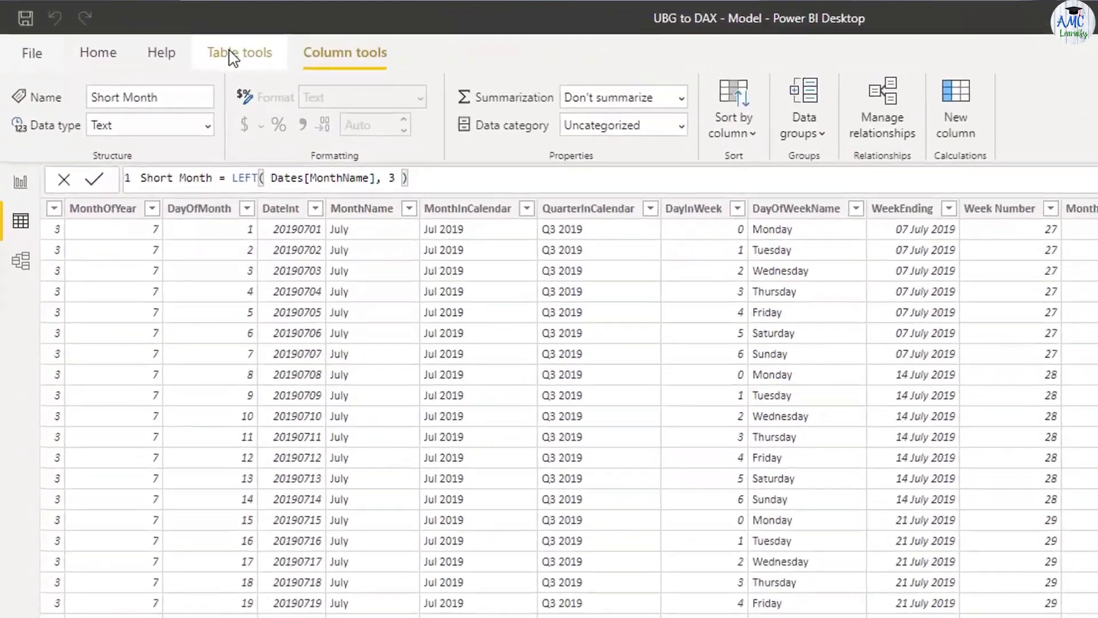
pyautogui.click(155, 35)
pyautogui.click(340, 55)
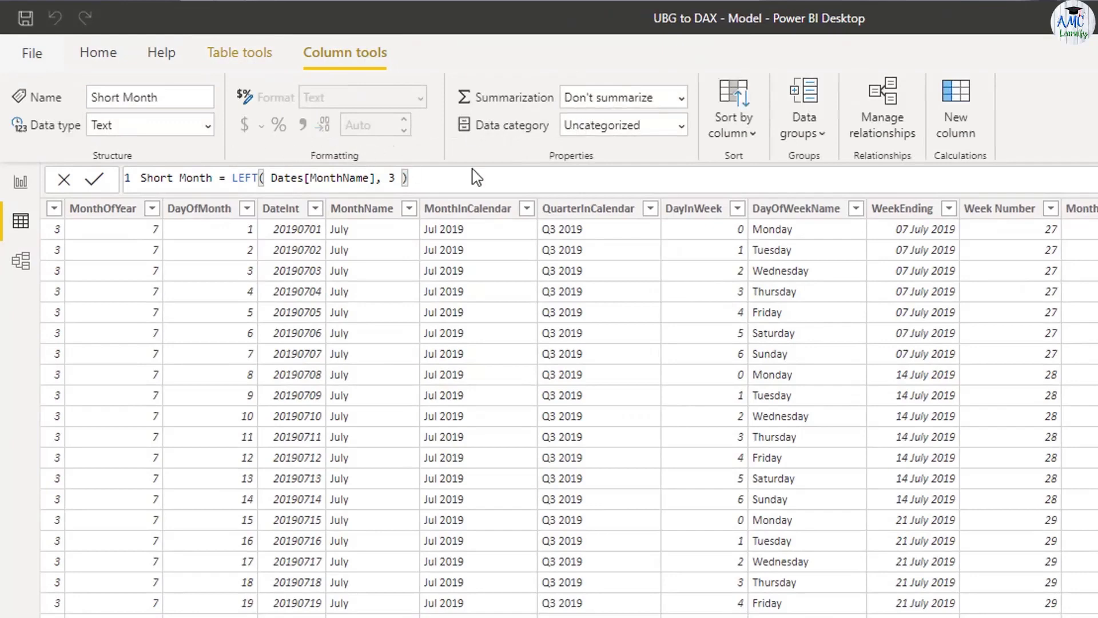
pyautogui.click(738, 137)
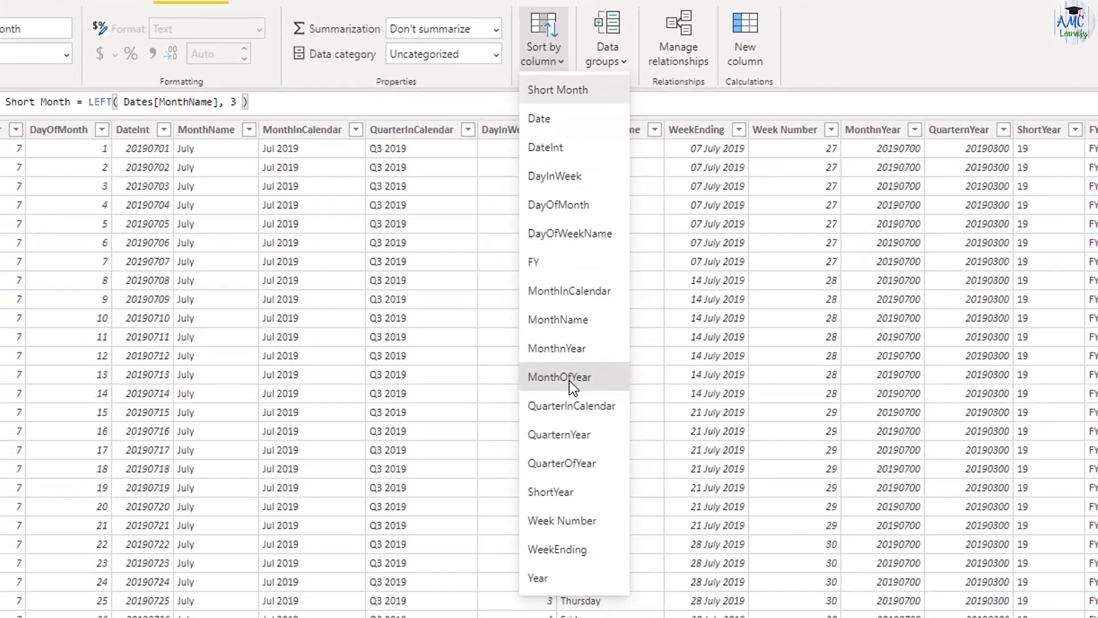
pyautogui.click(572, 387)
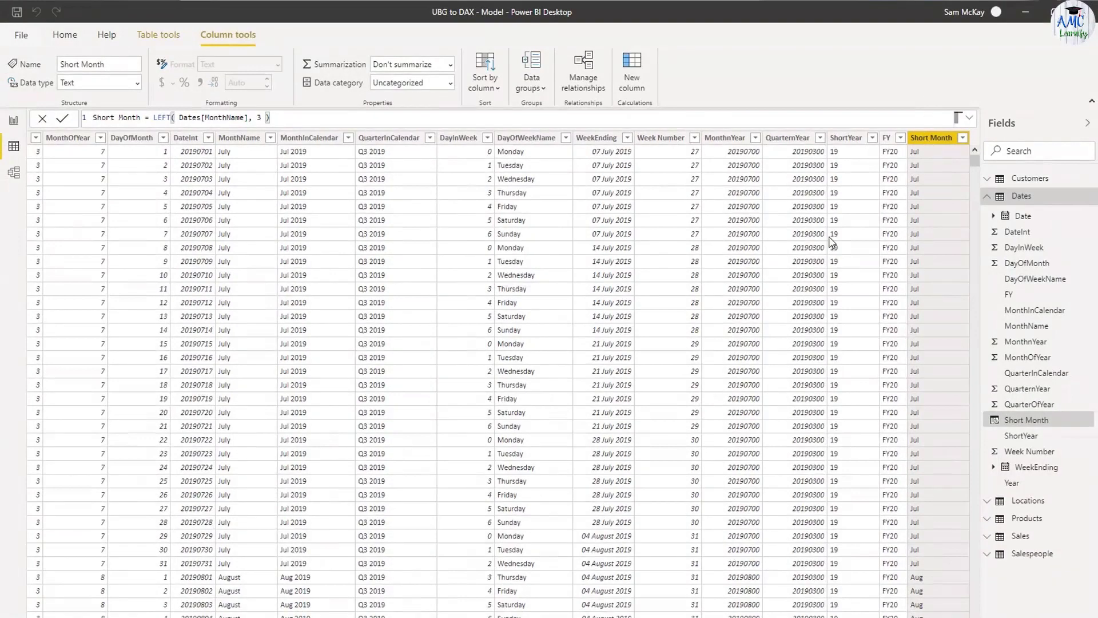
# On the report, filter the sales table with the Short Month slicer to Jul, then May
pyautogui.click(14, 120)
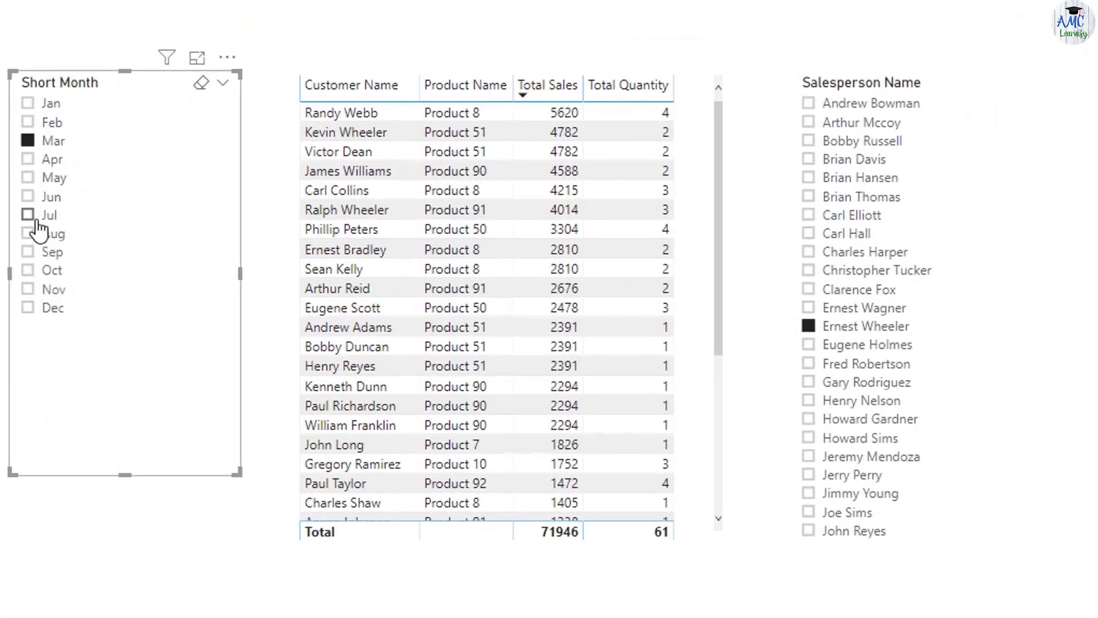
pyautogui.click(28, 215)
pyautogui.click(28, 177)
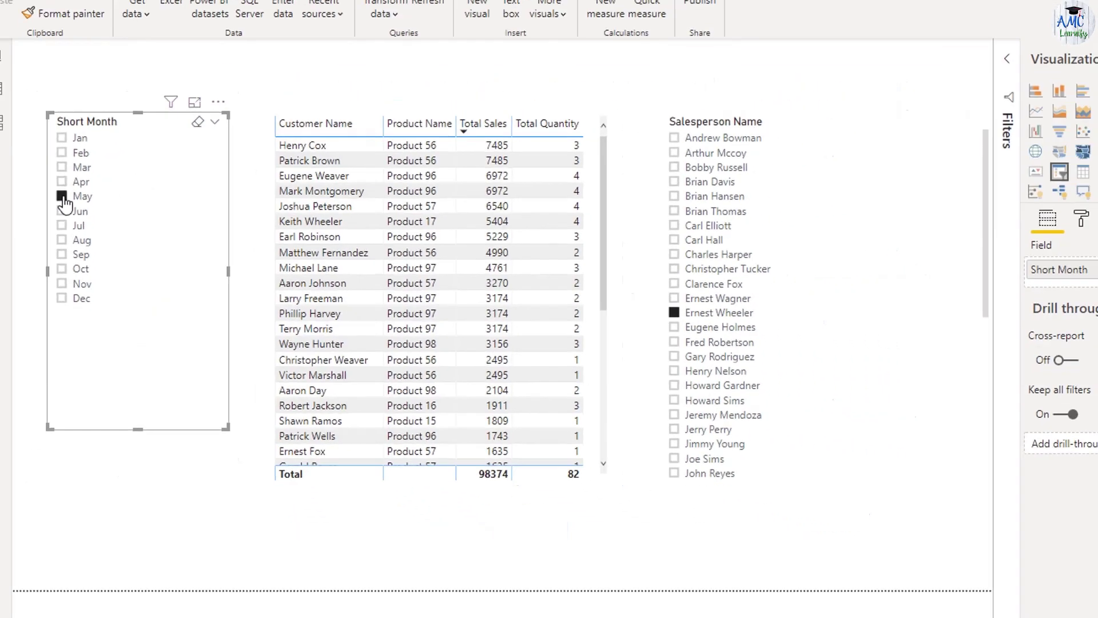